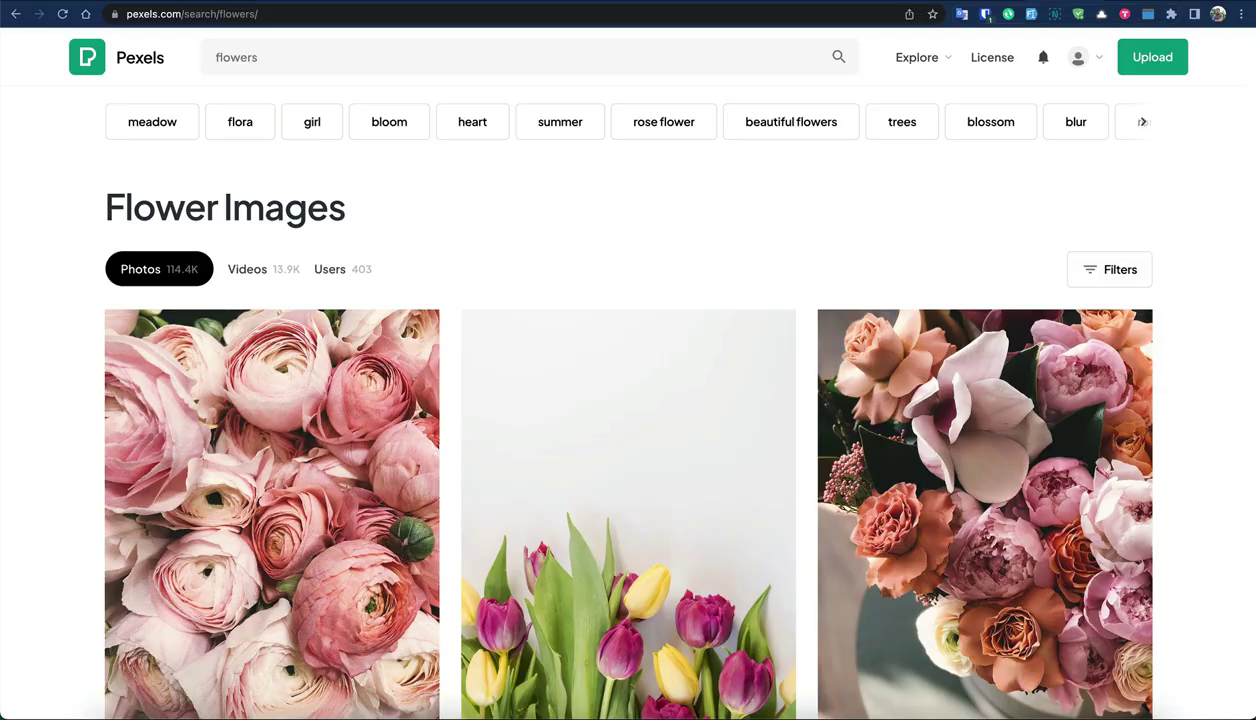
Step: Search the web for imageoptim in a new browser tab and open the ImageOptim Mac app page
{"action": "key", "text": "ctrl+t"}
{"action": "type", "text": "imag"}
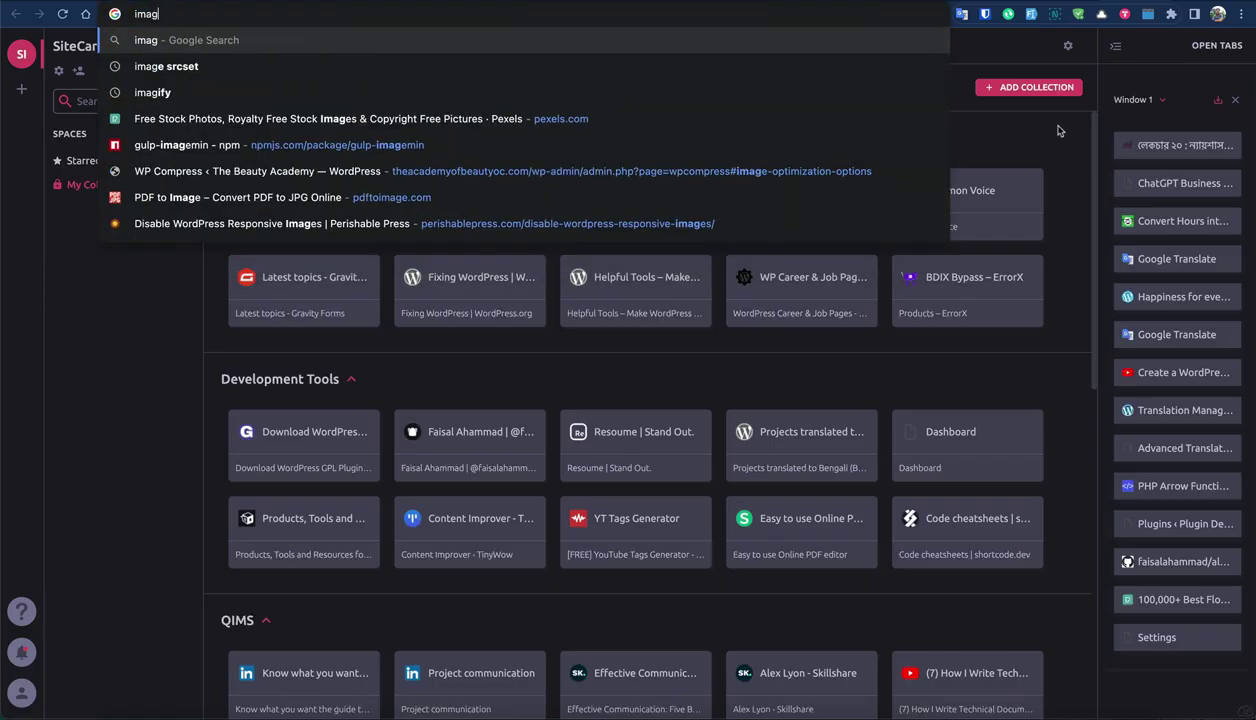
{"action": "type", "text": "eoptim"}
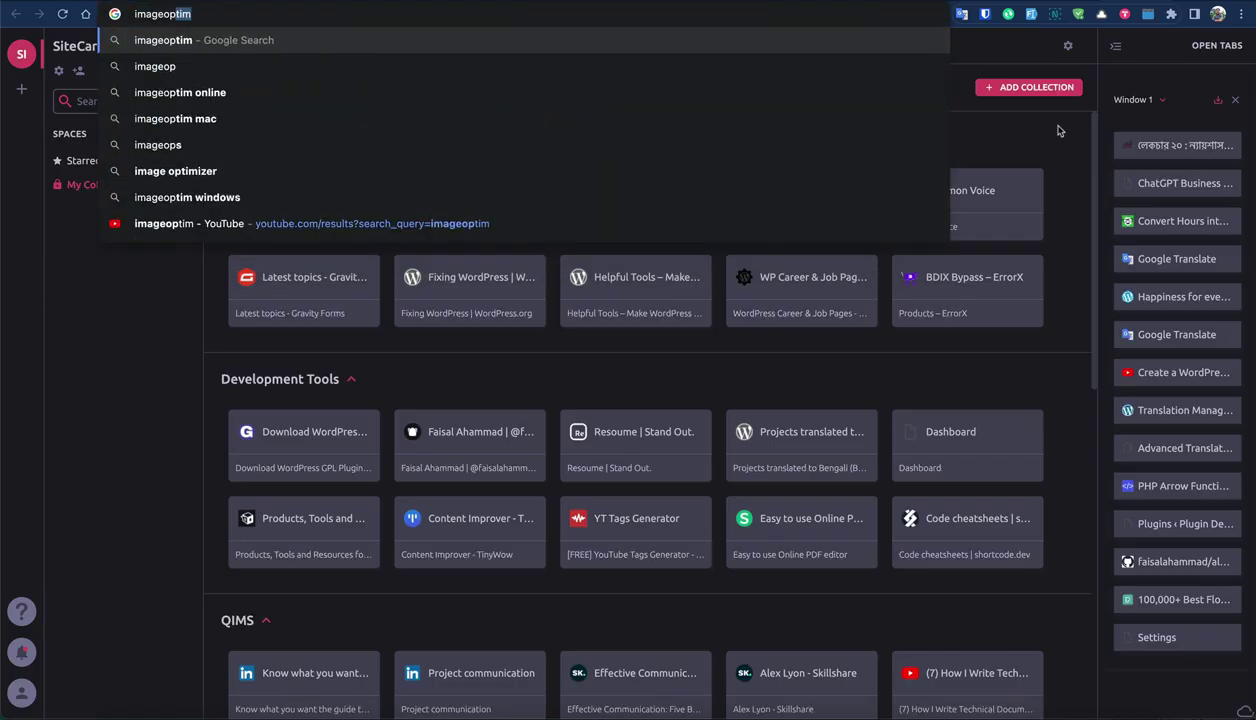
{"action": "key", "text": "Return"}
{"action": "left_click", "coordinate": [431, 204]}
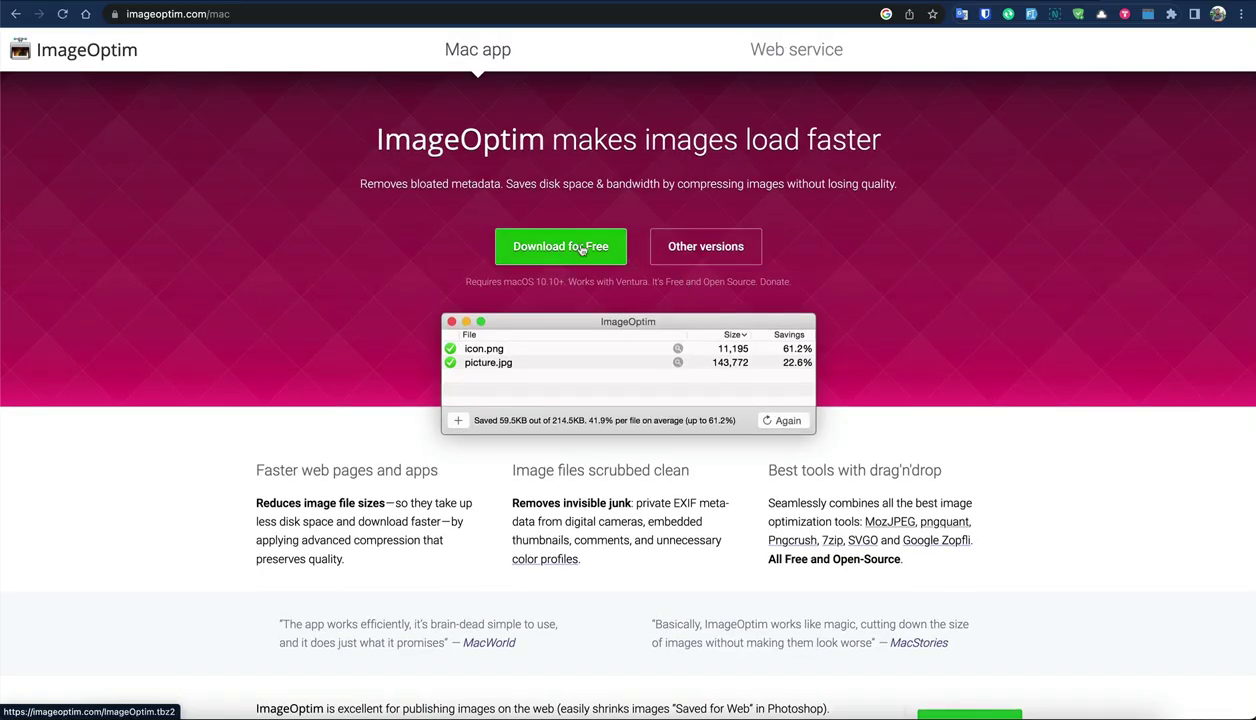
Step: Find the imageoptim cask on brew.sh in a new browser tab and copy its install command
{"action": "key", "text": "super+t"}
{"action": "type", "text": "br"}
{"action": "key", "text": "Return"}
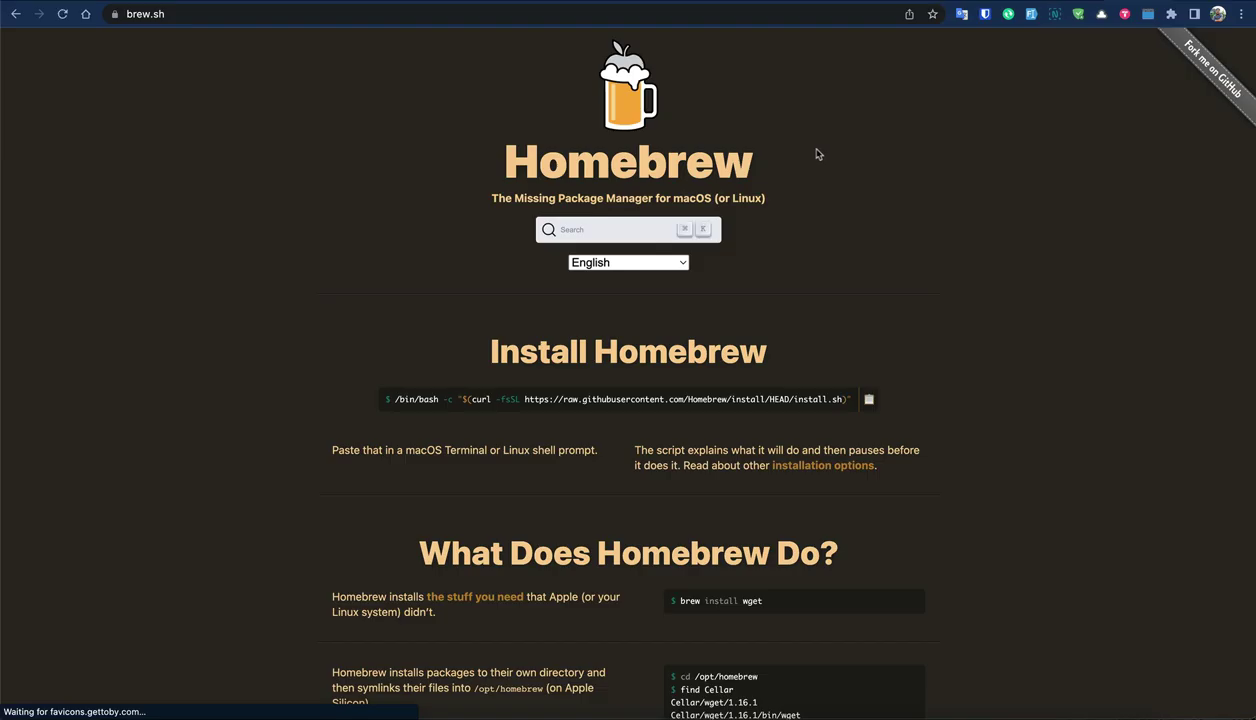
{"action": "left_click", "coordinate": [640, 229]}
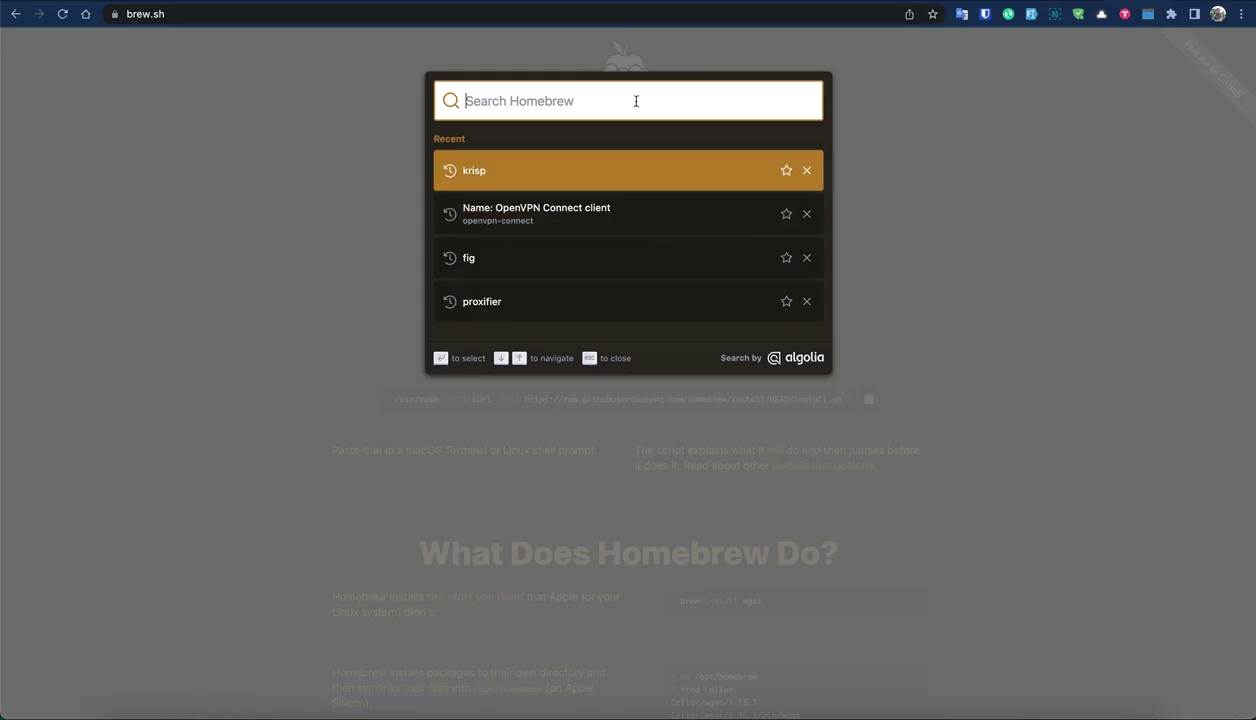
{"action": "type", "text": "imageop"}
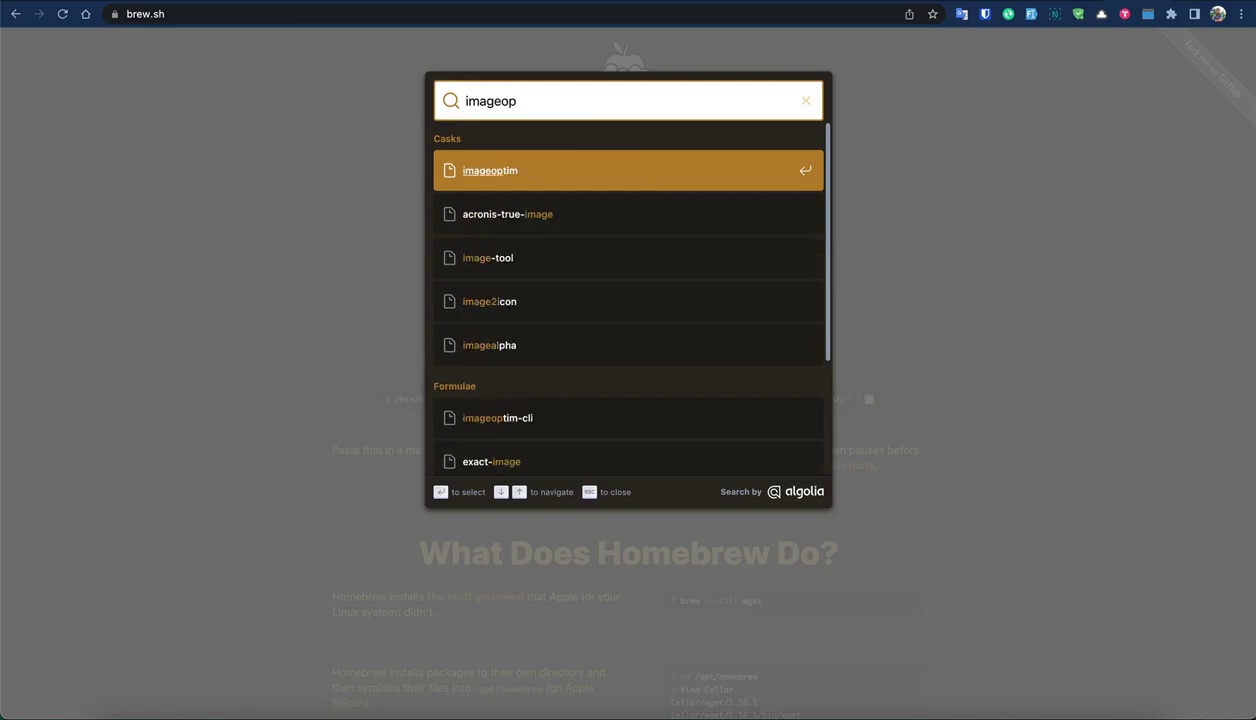
{"action": "left_click", "coordinate": [503, 168]}
{"action": "left_click", "coordinate": [726, 310]}
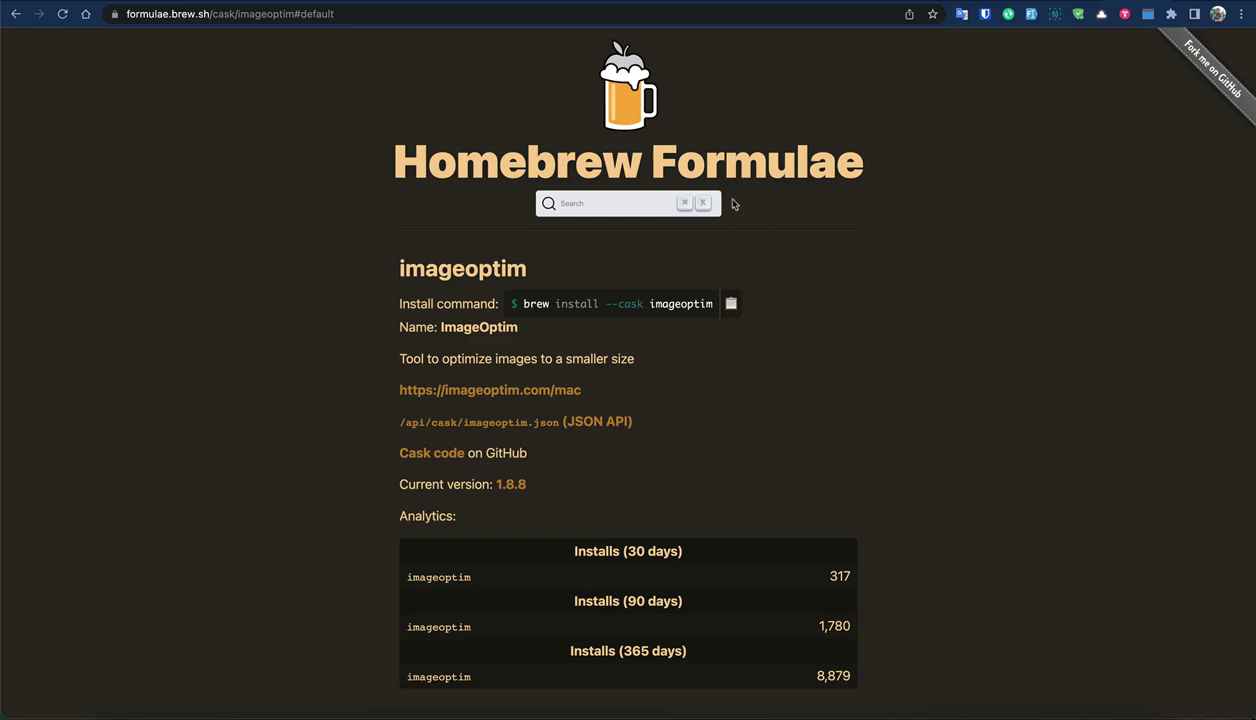
Step: Return to the brew.sh homepage and read the Install Homebrew and What Does Homebrew Do? sections
{"action": "left_click", "coordinate": [631, 165]}
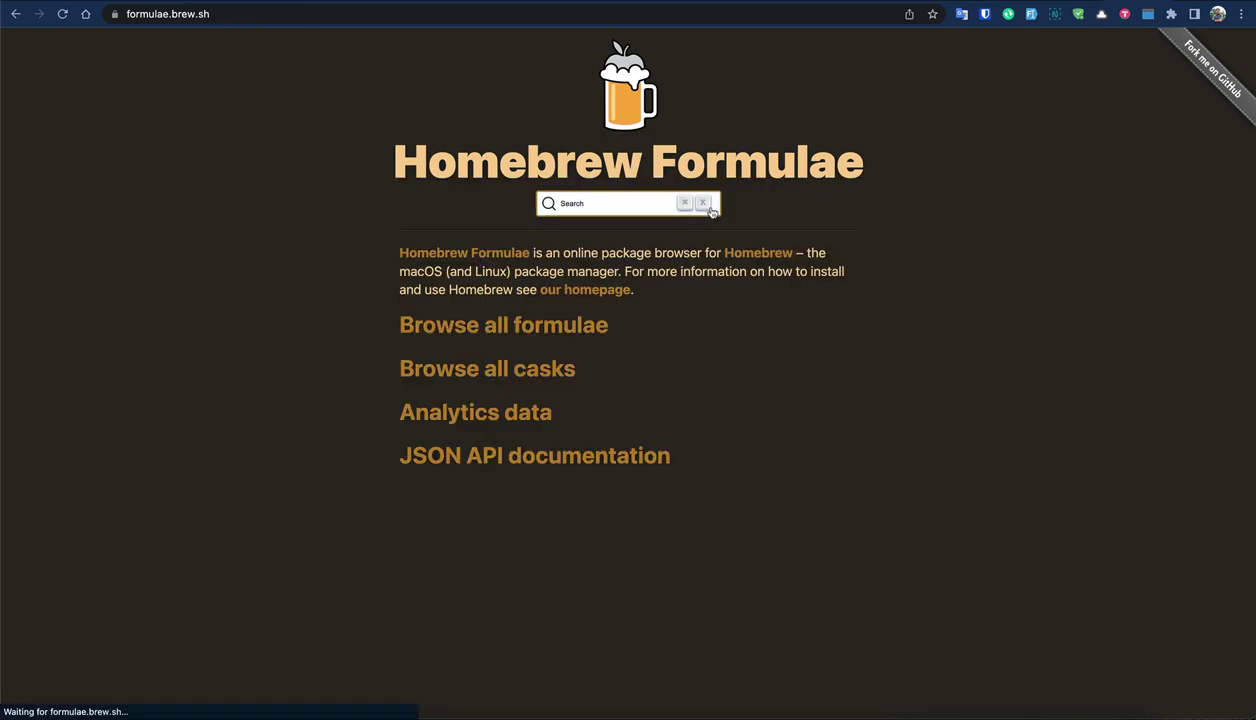
{"action": "left_click", "coordinate": [277, 20]}
{"action": "type", "text": "br"}
{"action": "key", "text": "Return"}
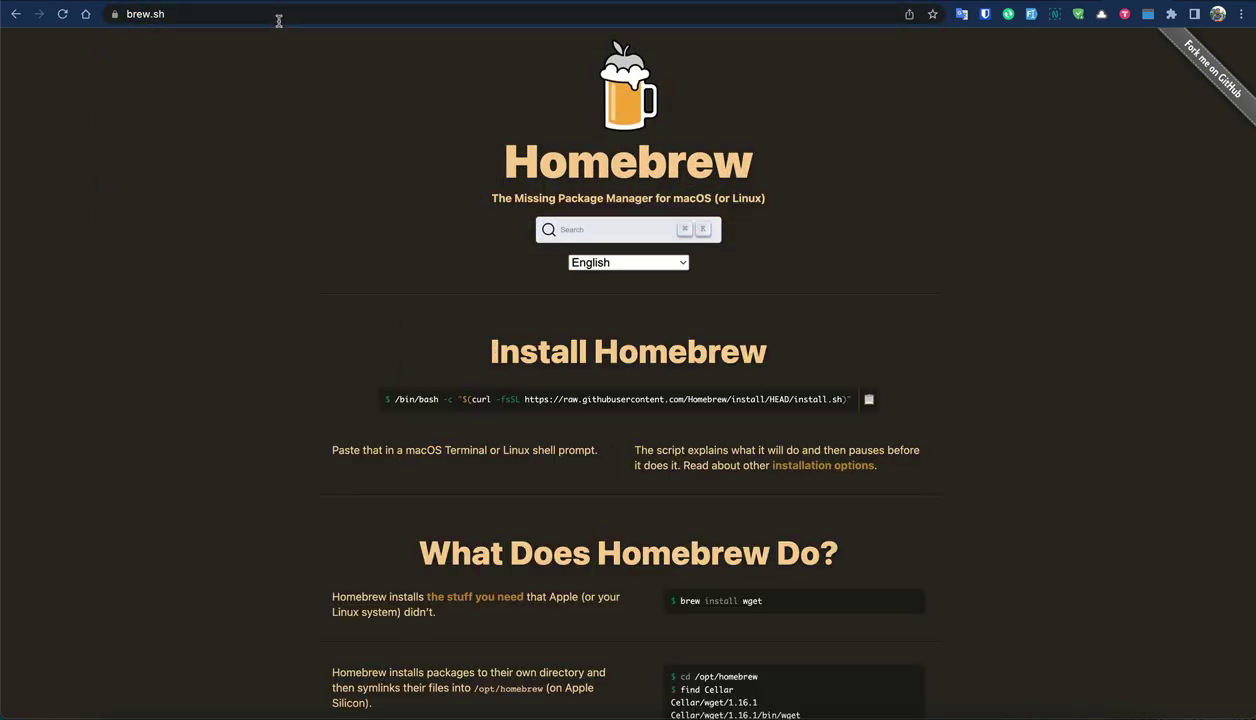
{"action": "scroll", "coordinate": [391, 329], "scroll_direction": "down", "scroll_amount": 5}
{"action": "scroll", "coordinate": [390, 322], "scroll_direction": "up", "scroll_amount": 3}
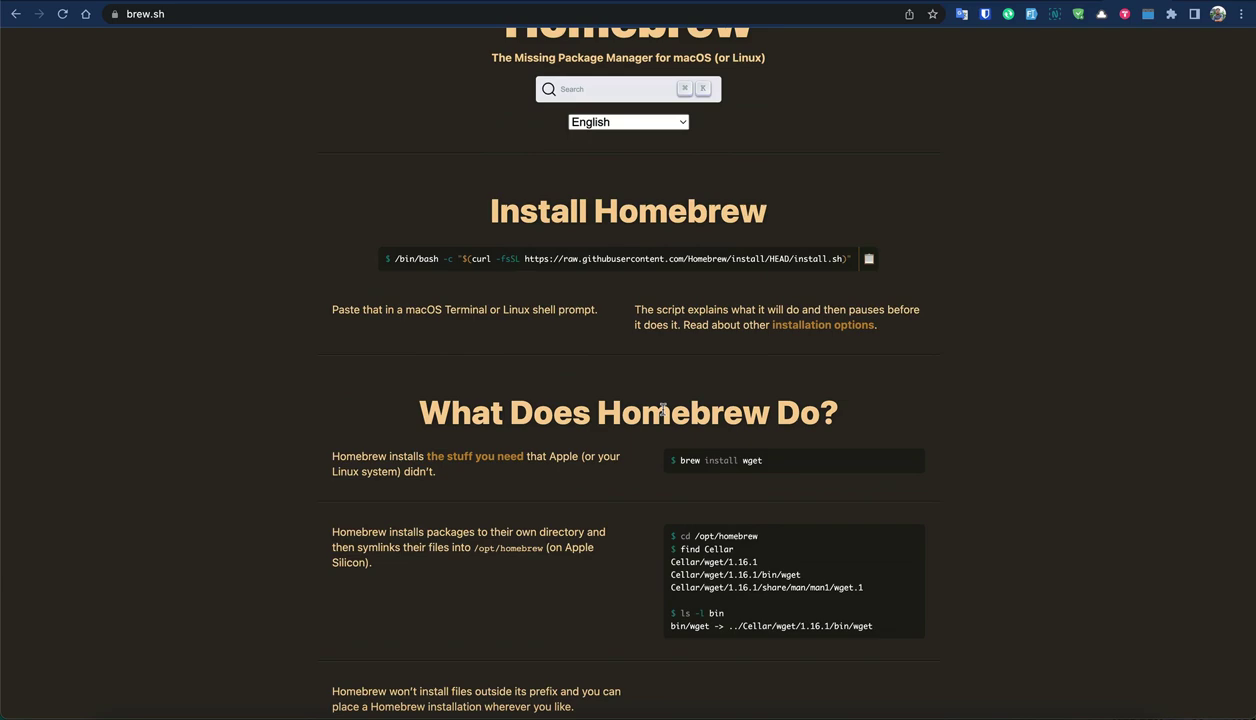
{"action": "scroll", "coordinate": [663, 408], "scroll_direction": "down", "scroll_amount": 3}
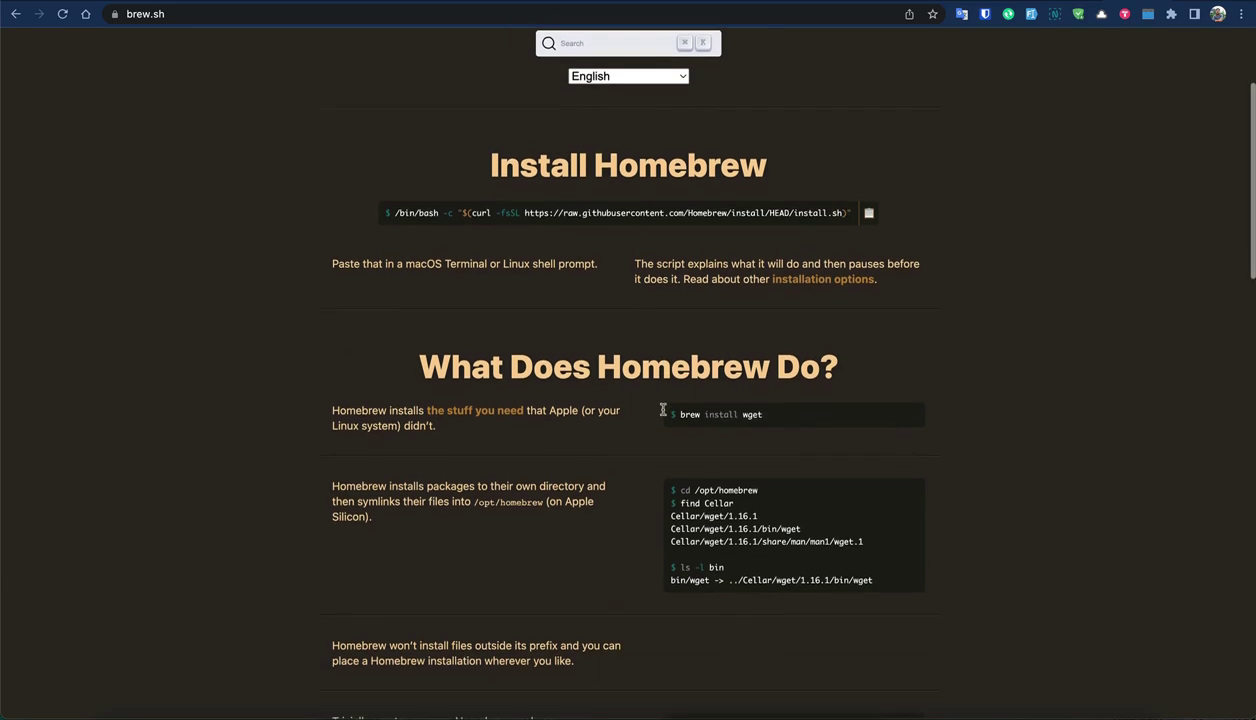
{"action": "scroll", "coordinate": [663, 410], "scroll_direction": "up", "scroll_amount": 5}
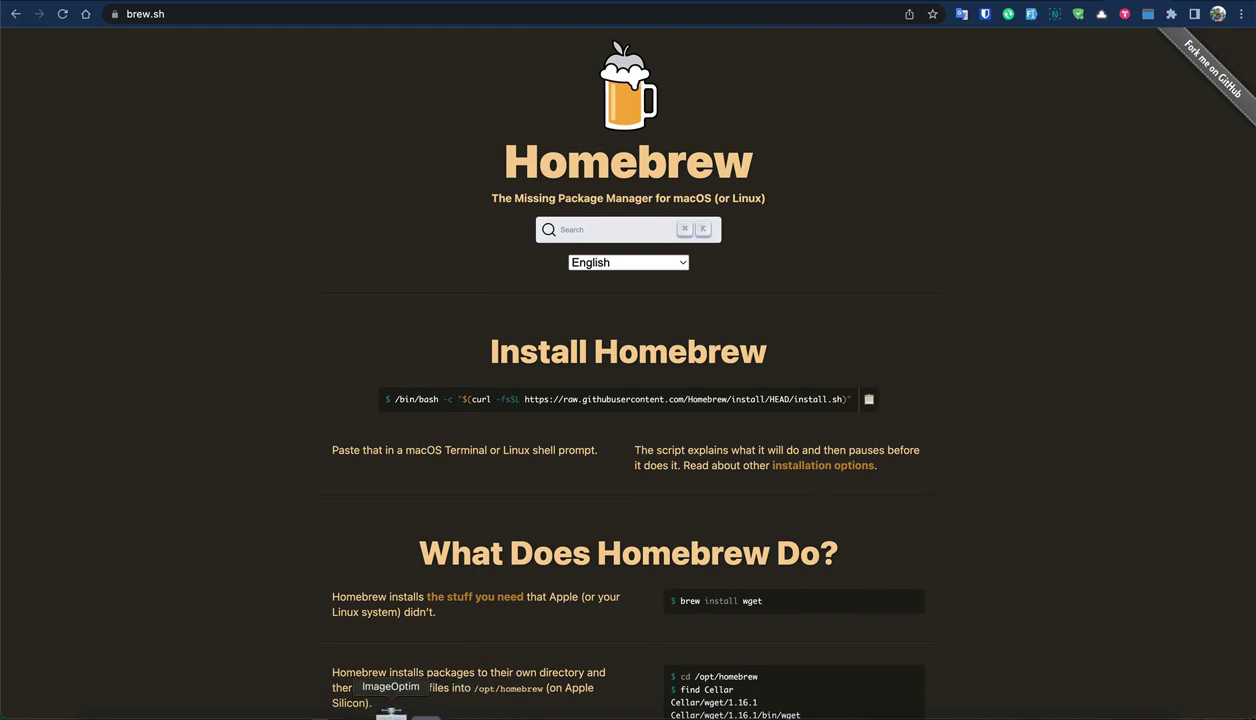
Step: Switch to the ImageOptim app, move its window clear of the screen's upper edge and open its settings
{"action": "left_click", "coordinate": [380, 712]}
{"action": "left_click_drag", "start_coordinate": [228, 33], "coordinate": [229, 140]}
{"action": "left_click", "coordinate": [95, 3]}
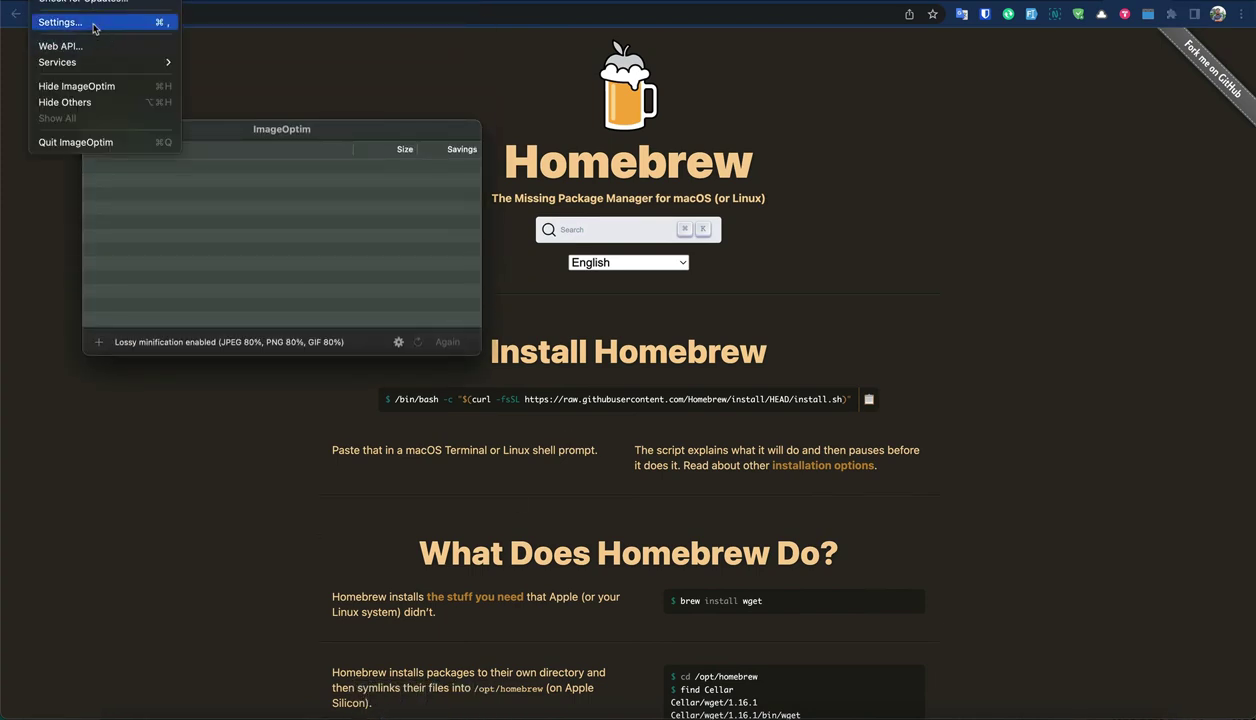
{"action": "left_click", "coordinate": [100, 22]}
Step: Review ImageOptim's Quality, Optimization speed and General settings, and quit the app
{"action": "left_click", "coordinate": [388, 9]}
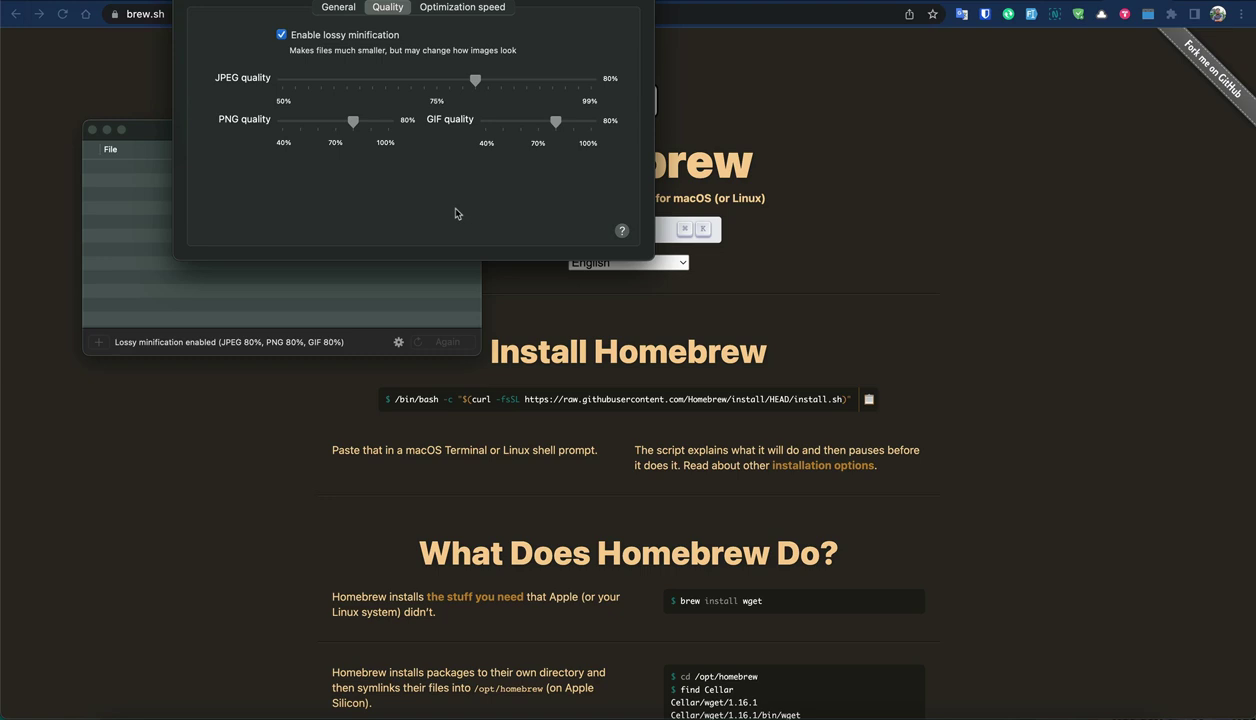
{"action": "left_click", "coordinate": [458, 10]}
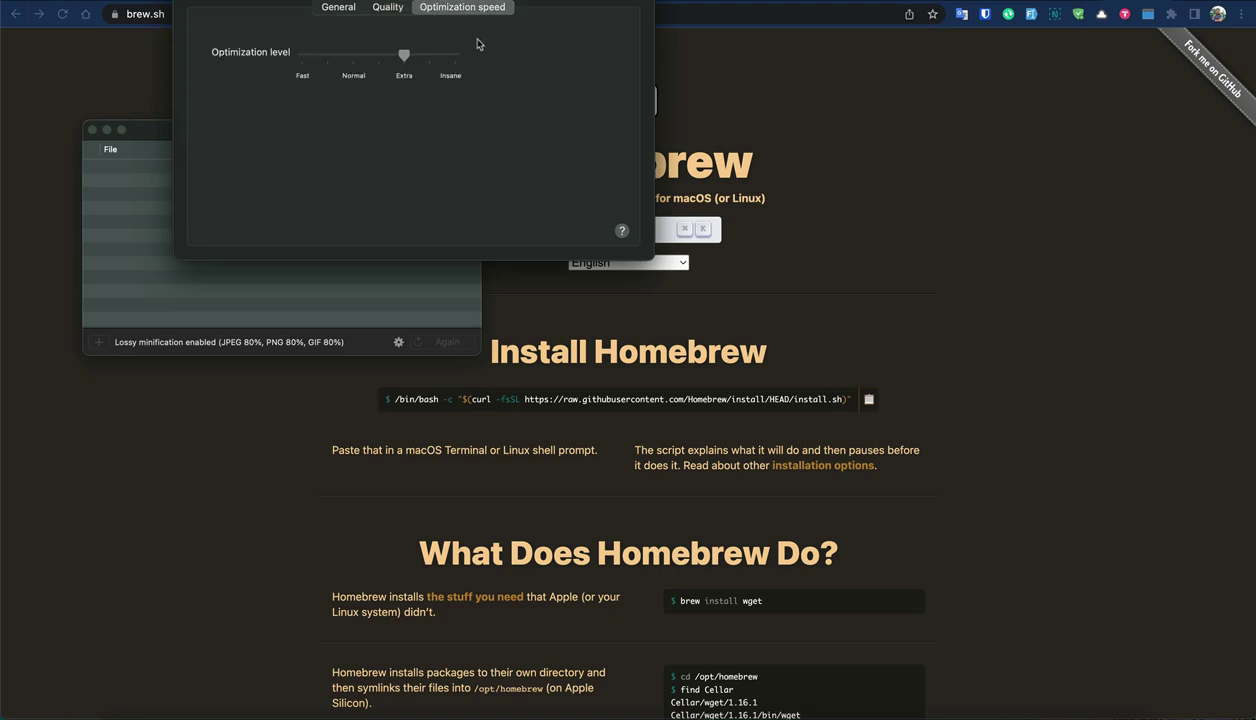
{"action": "left_click", "coordinate": [340, 8]}
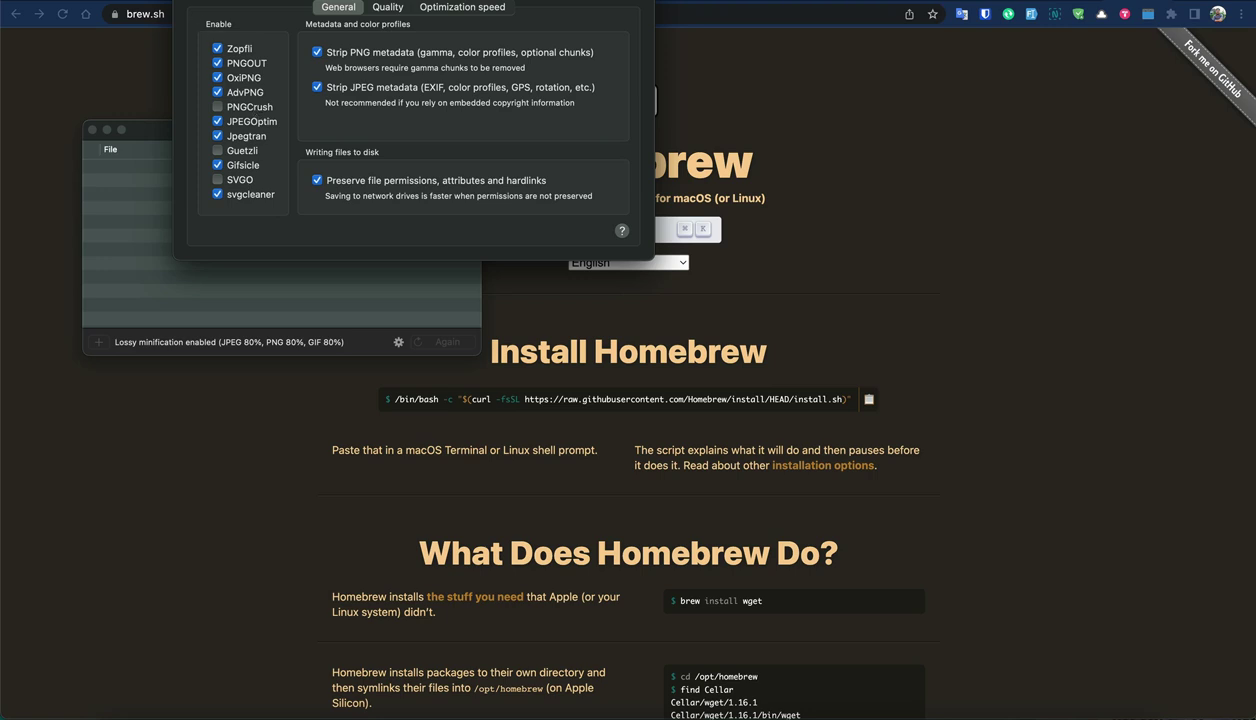
{"action": "left_click", "coordinate": [184, 0]}
{"action": "key", "text": "super+q"}
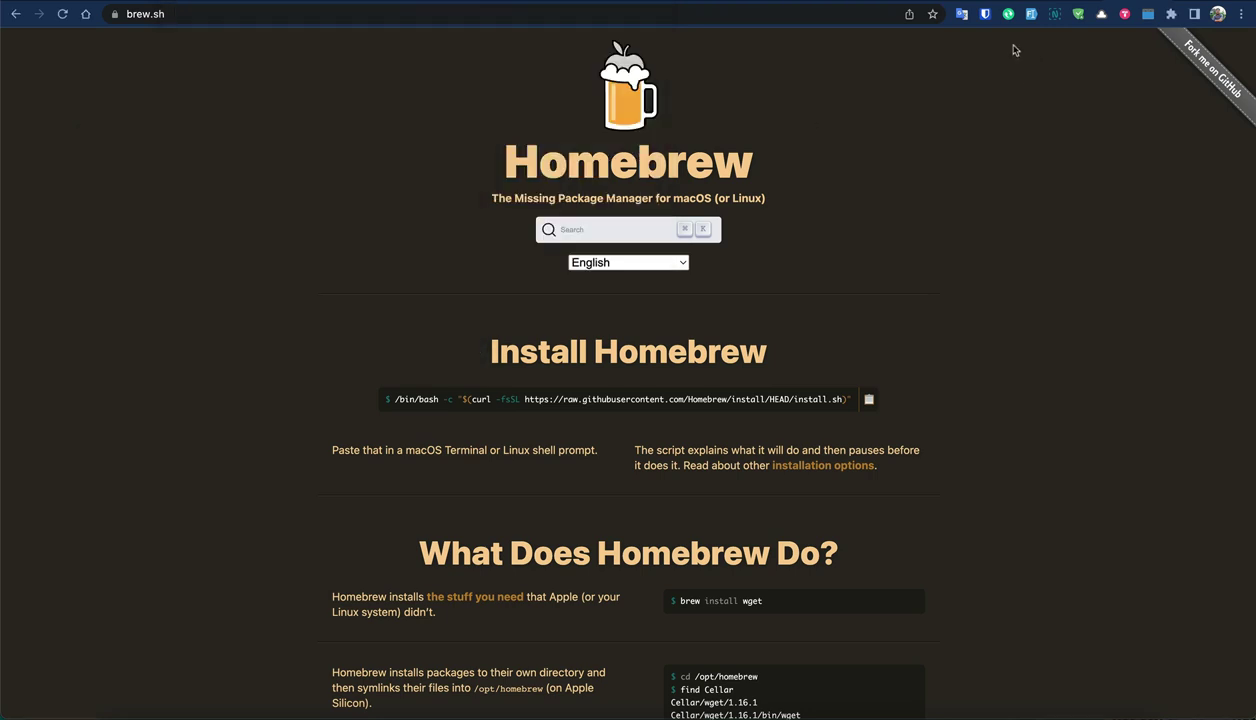
Step: Open the close-up photo of pink flowers from the Pexels flower results and download it in Medium size (1280×1707)
{"action": "key", "text": "ctrl+Tab"}
{"action": "scroll", "coordinate": [561, 314], "scroll_direction": "down", "scroll_amount": 3}
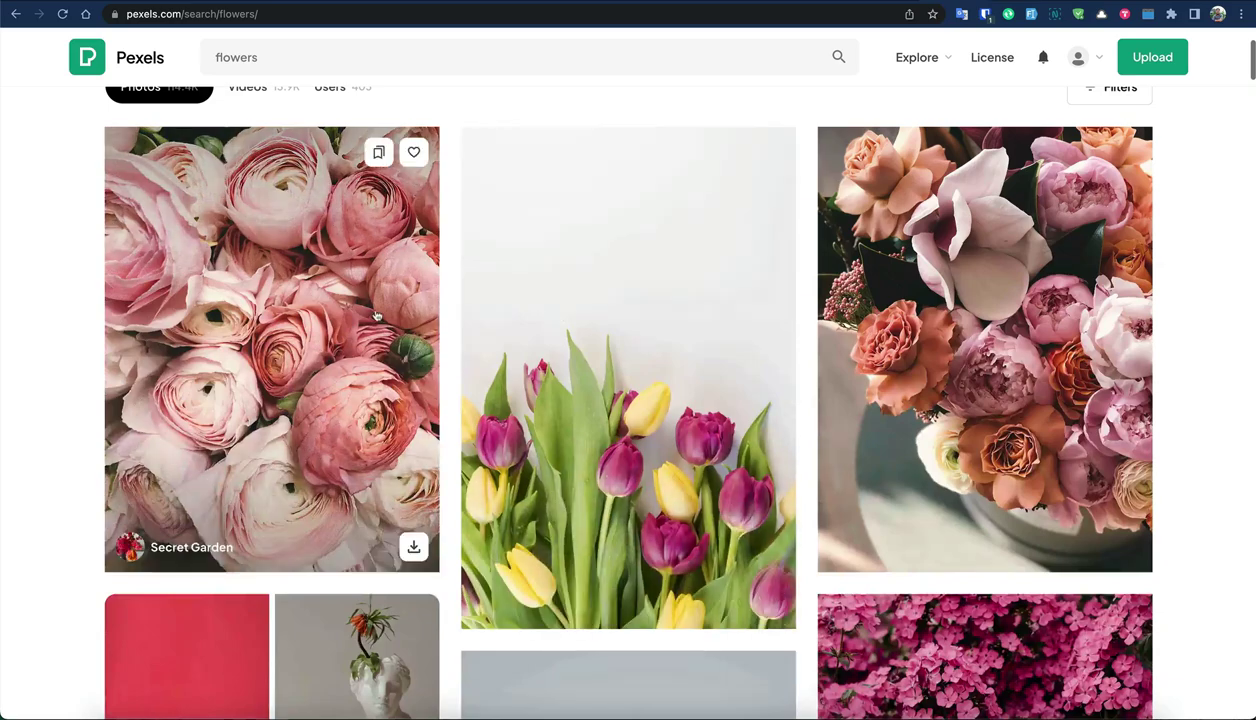
{"action": "left_click", "coordinate": [300, 350]}
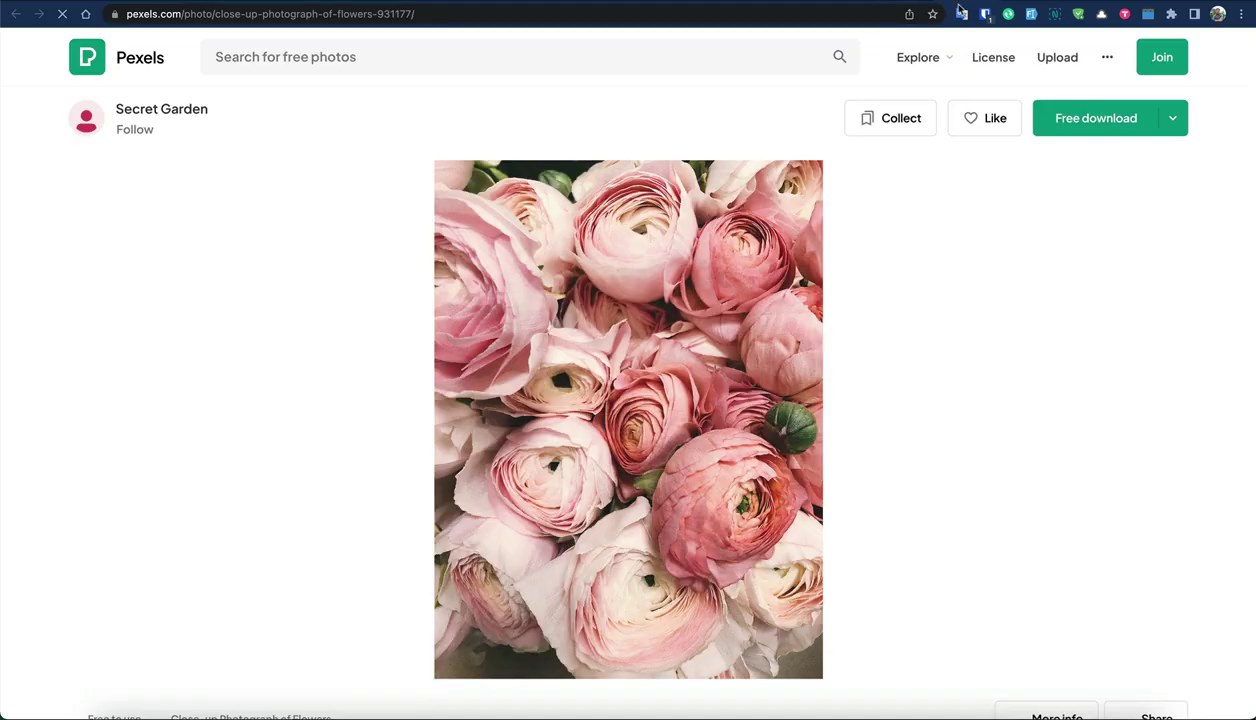
{"action": "left_click", "coordinate": [1173, 117]}
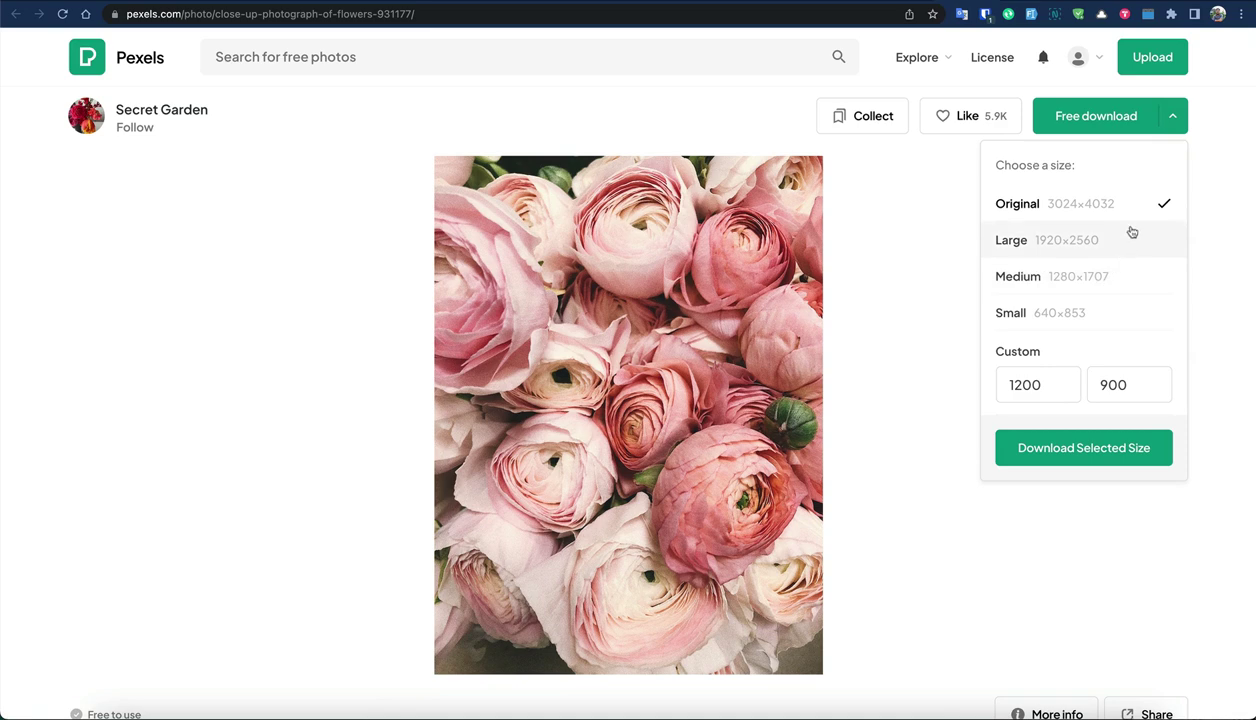
{"action": "left_click", "coordinate": [1100, 283]}
{"action": "left_click", "coordinate": [1068, 446]}
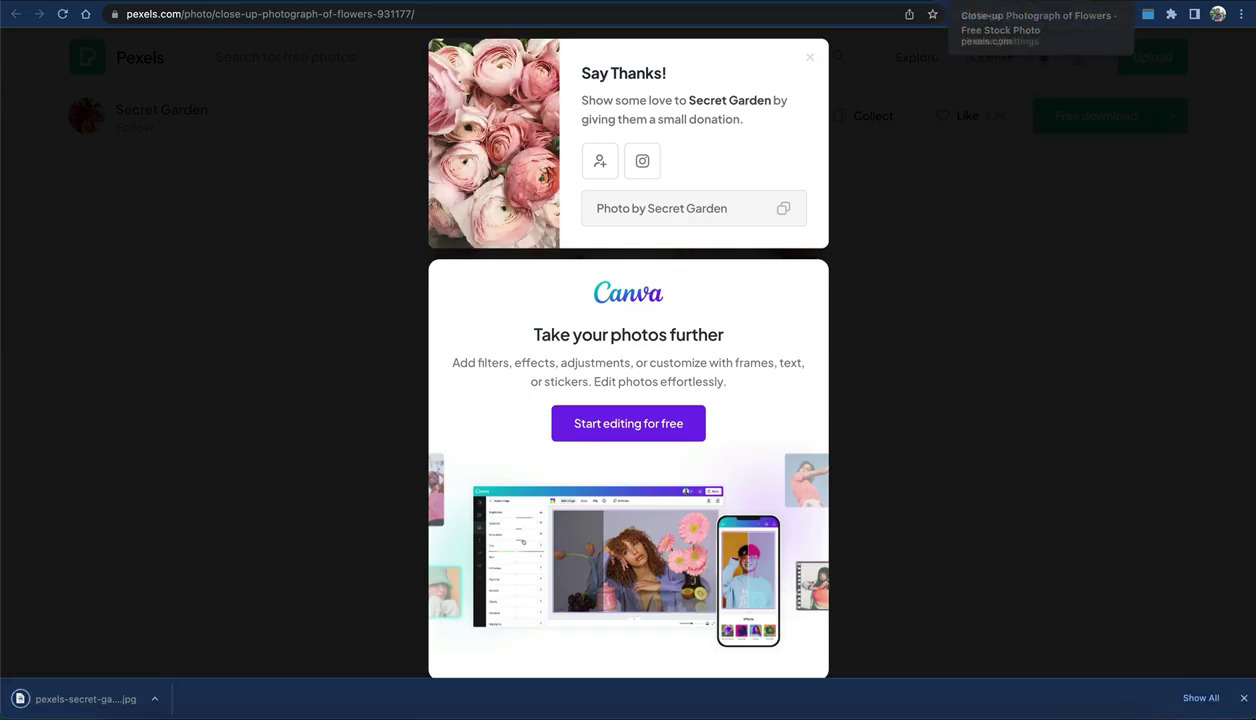
Step: Set the browser's download location to a new folder named Image Optimization inside Pictures
{"action": "left_click", "coordinate": [1000, 14]}
{"action": "left_click", "coordinate": [808, 618]}
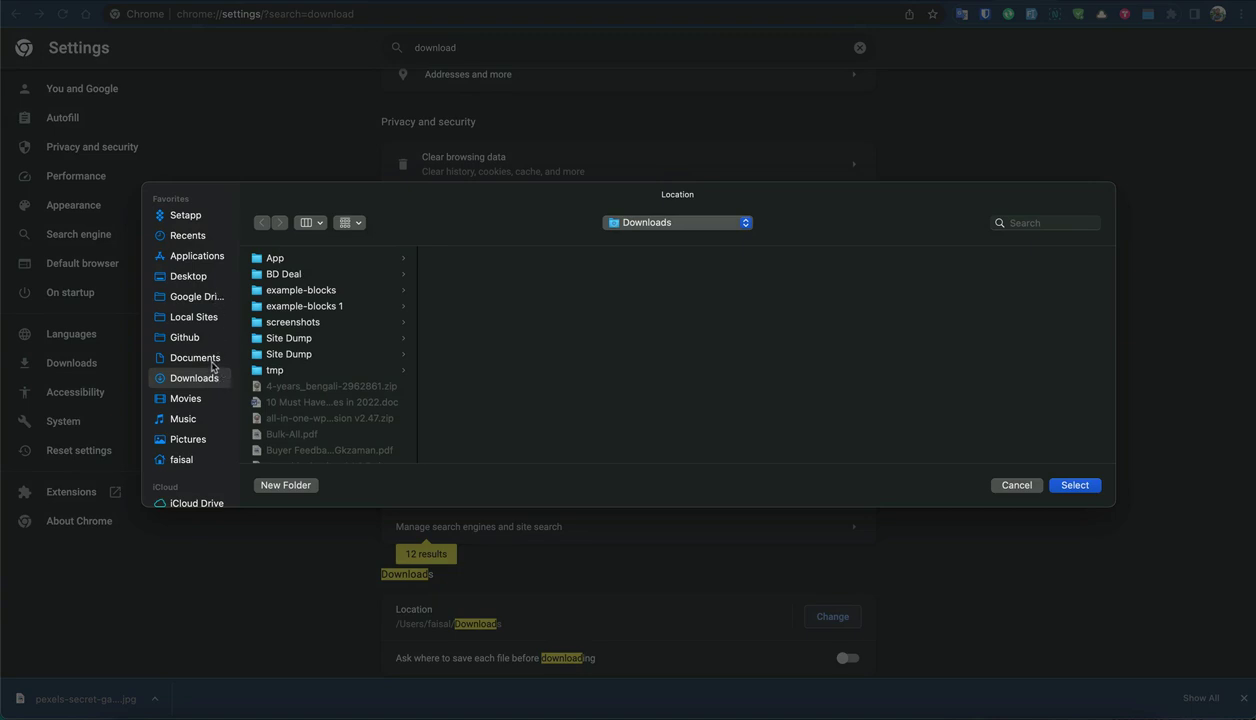
{"action": "left_click", "coordinate": [210, 360]}
{"action": "left_click", "coordinate": [198, 436]}
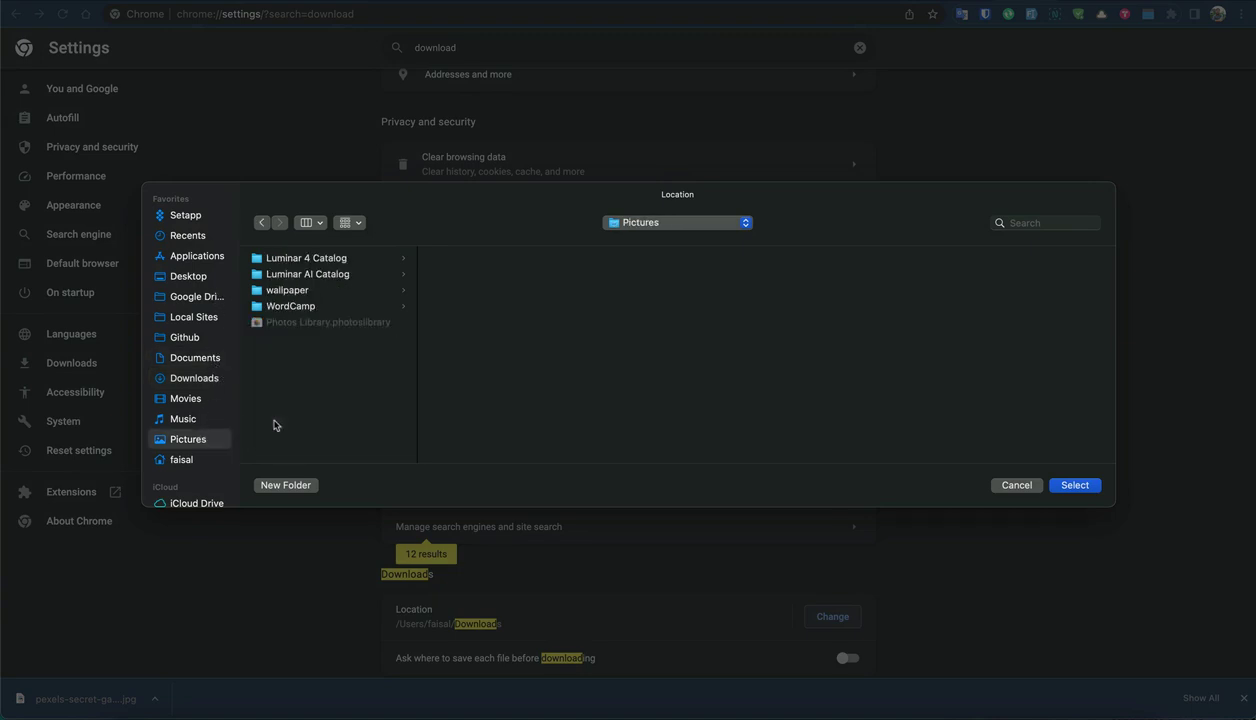
{"action": "left_click", "coordinate": [287, 485]}
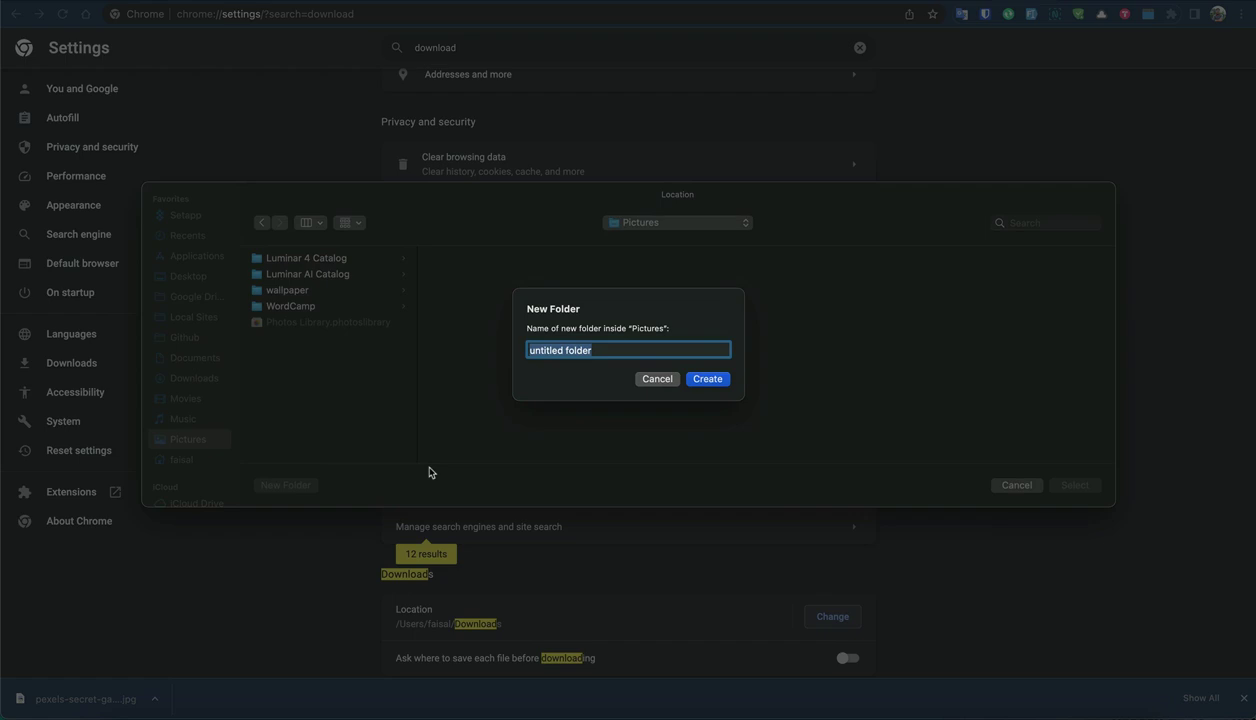
{"action": "type", "text": "Image Optimization"}
{"action": "key", "text": "Return"}
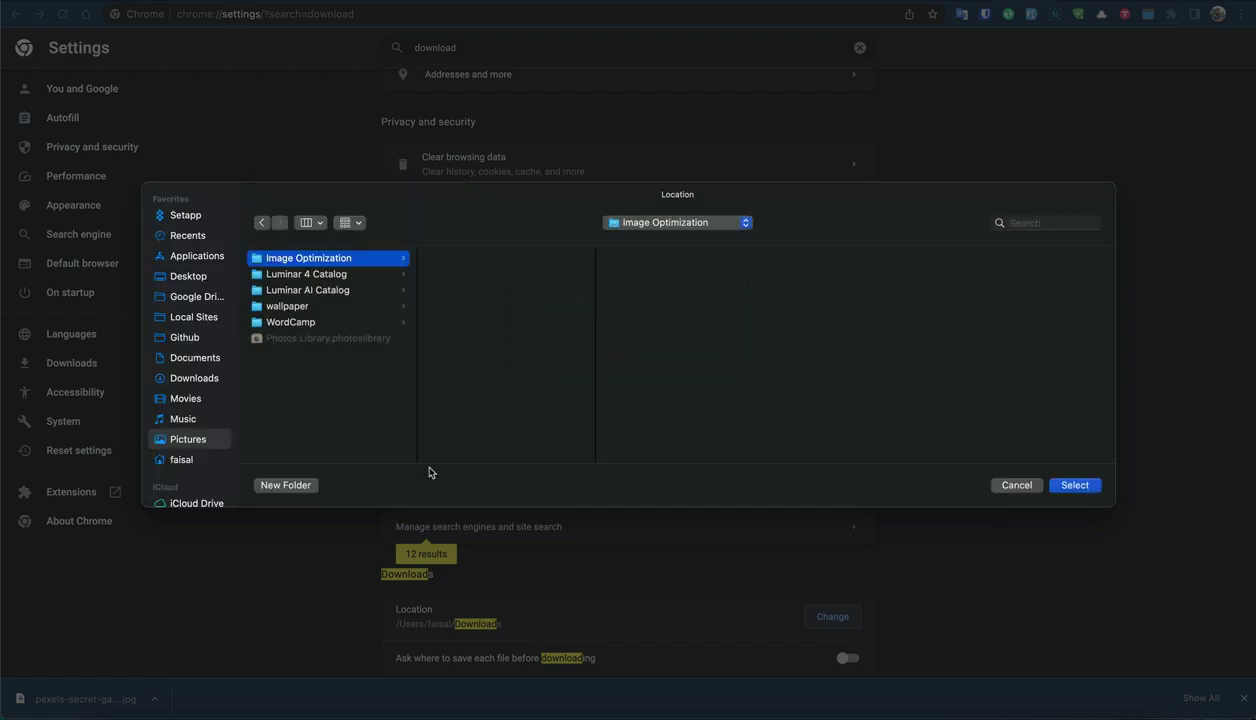
{"action": "left_click", "coordinate": [1080, 485]}
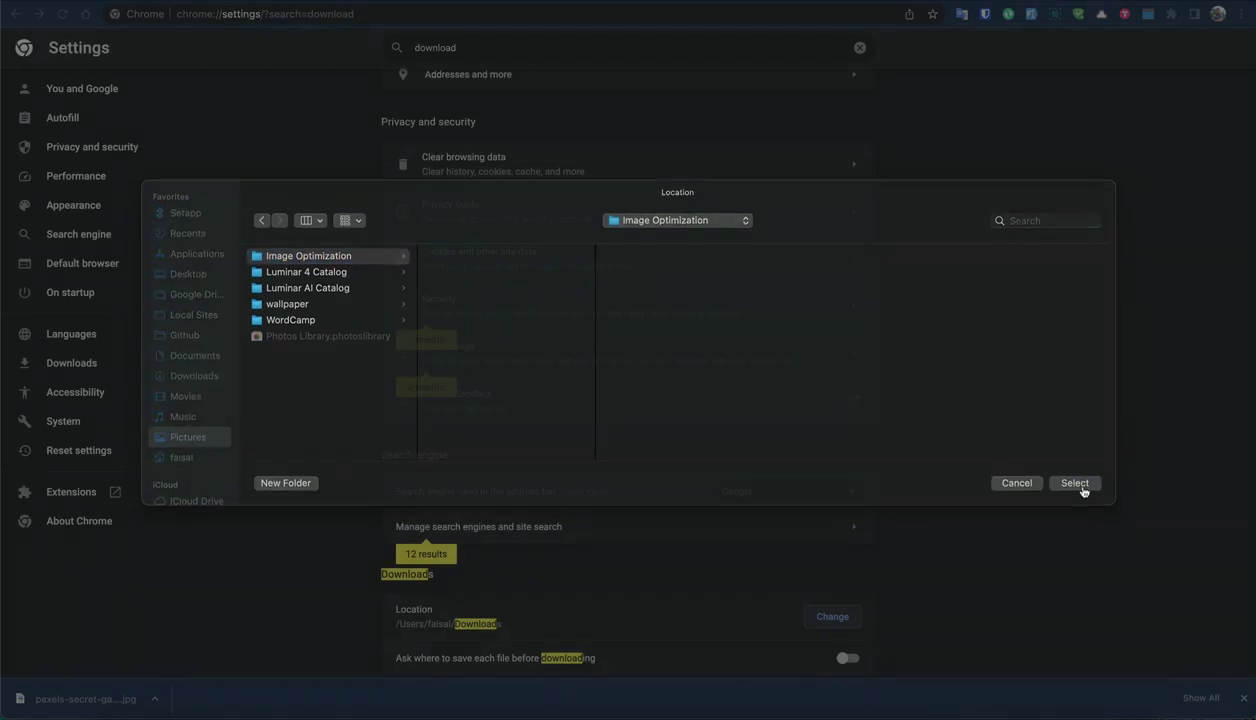
Step: Download the pink flowers photo again in Medium size and dismiss the Say Thanks! window
{"action": "left_click", "coordinate": [968, 2]}
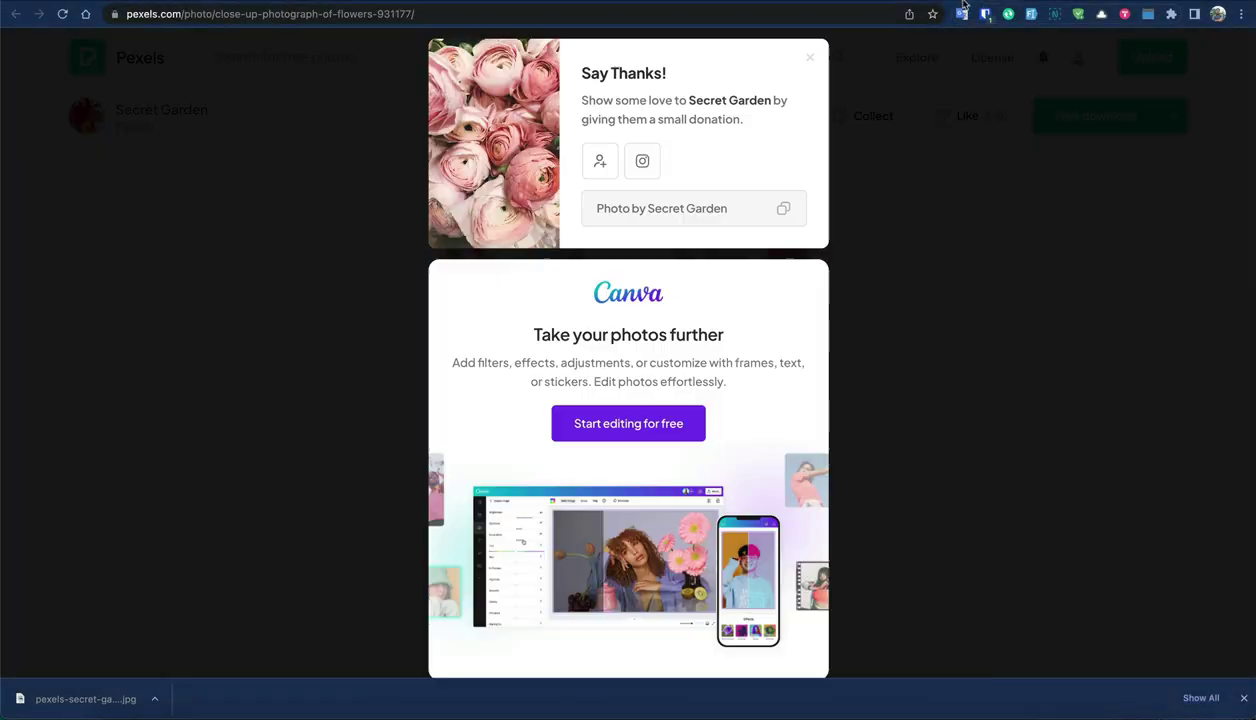
{"action": "left_click", "coordinate": [852, 185]}
{"action": "left_click", "coordinate": [1160, 128]}
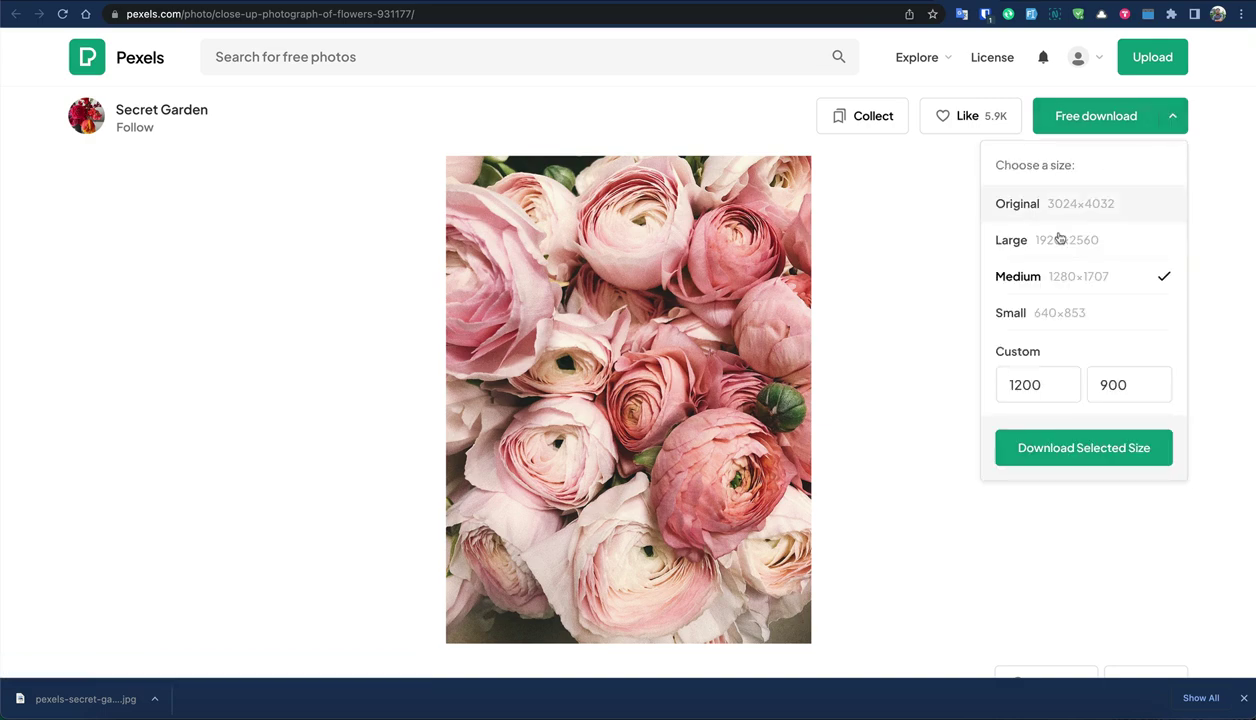
{"action": "left_click", "coordinate": [1046, 444]}
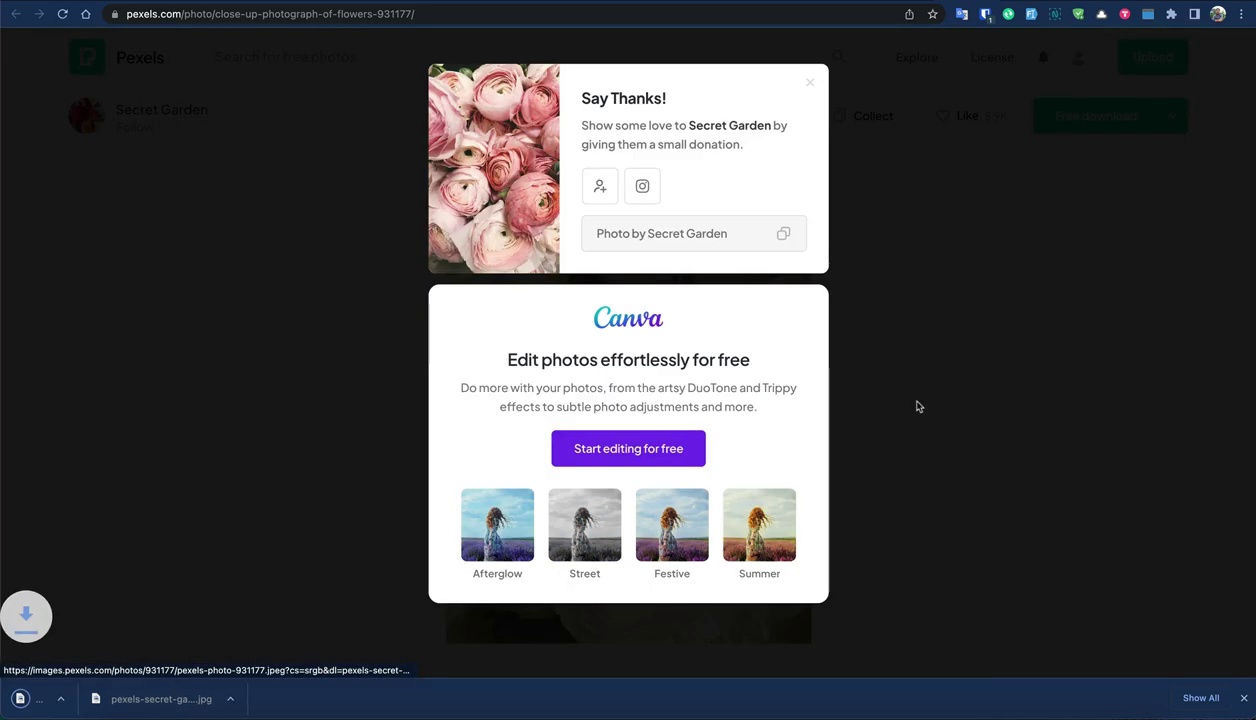
{"action": "left_click", "coordinate": [953, 328]}
Step: Return to the Pexels flower results and filter the photos by Vertical orientation
{"action": "left_click", "coordinate": [996, 4]}
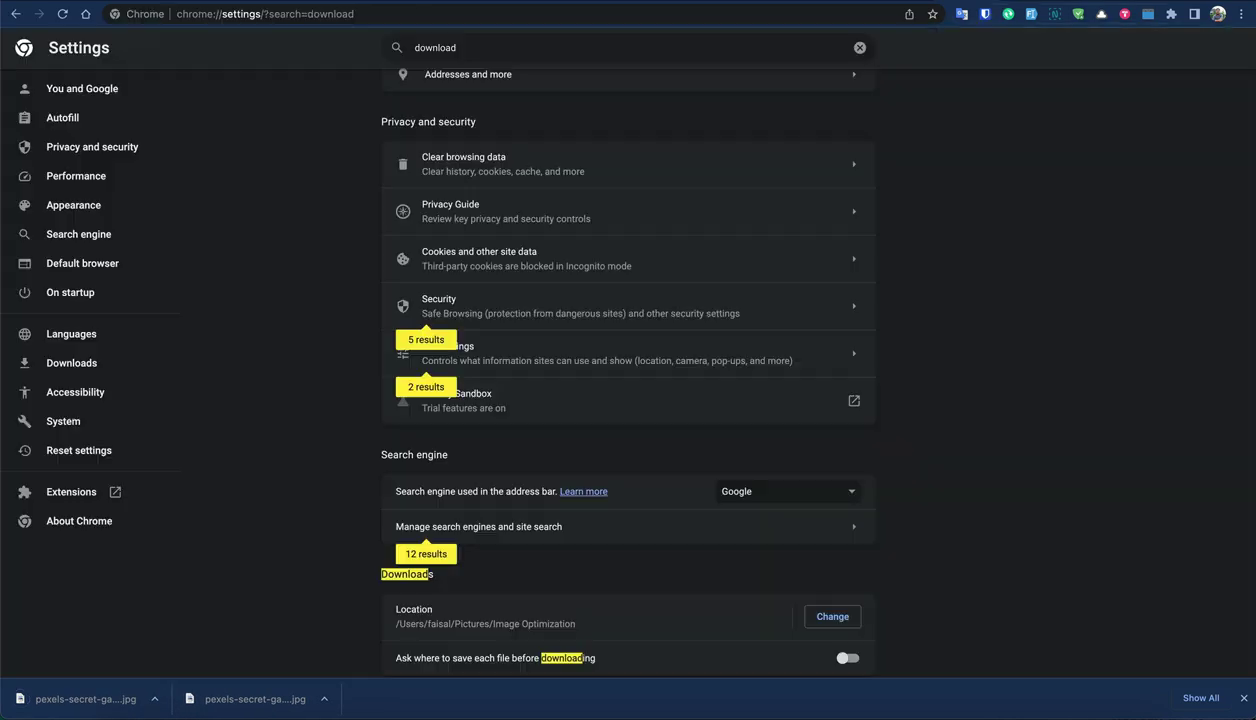
{"action": "left_click", "coordinate": [880, 3]}
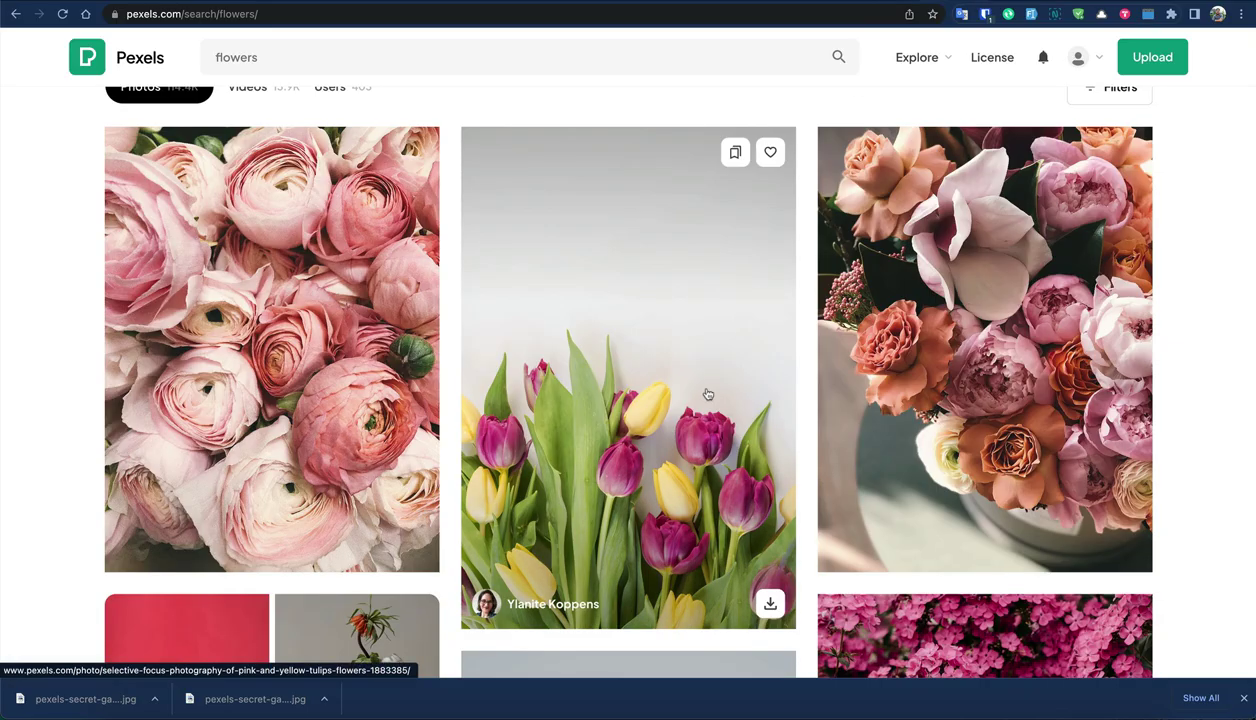
{"action": "scroll", "coordinate": [589, 300], "scroll_direction": "up", "scroll_amount": 3}
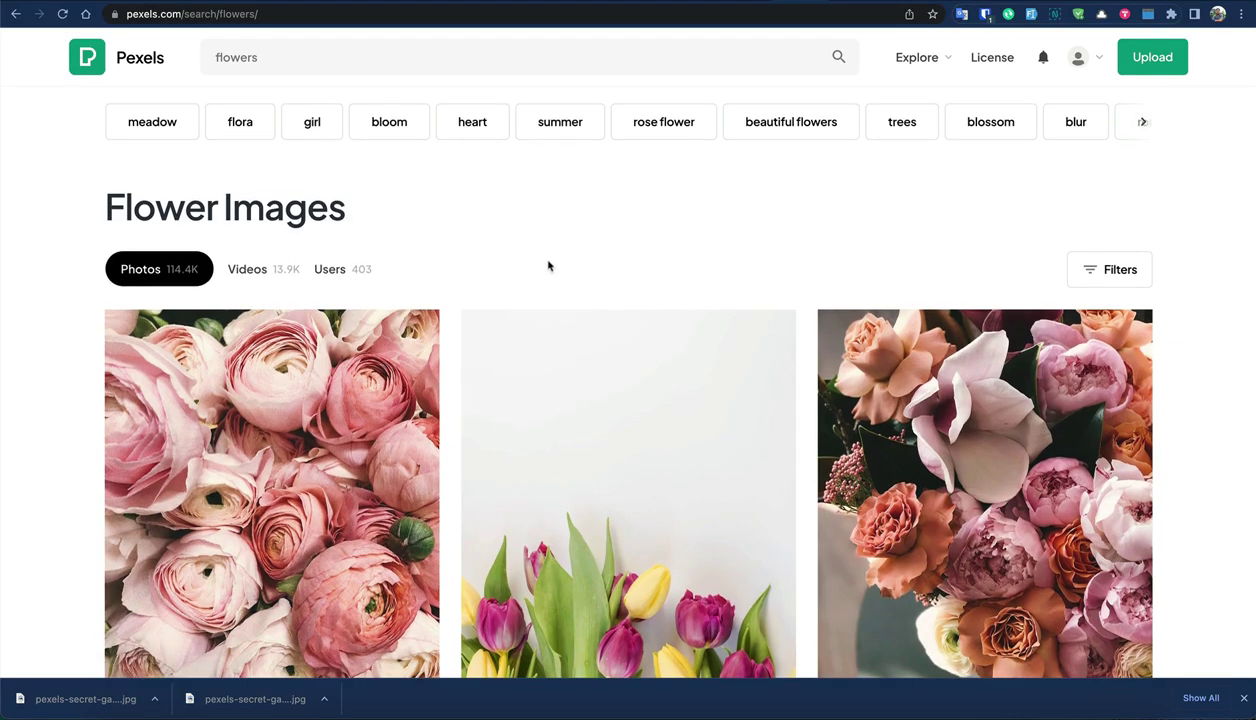
{"action": "left_click", "coordinate": [1108, 270]}
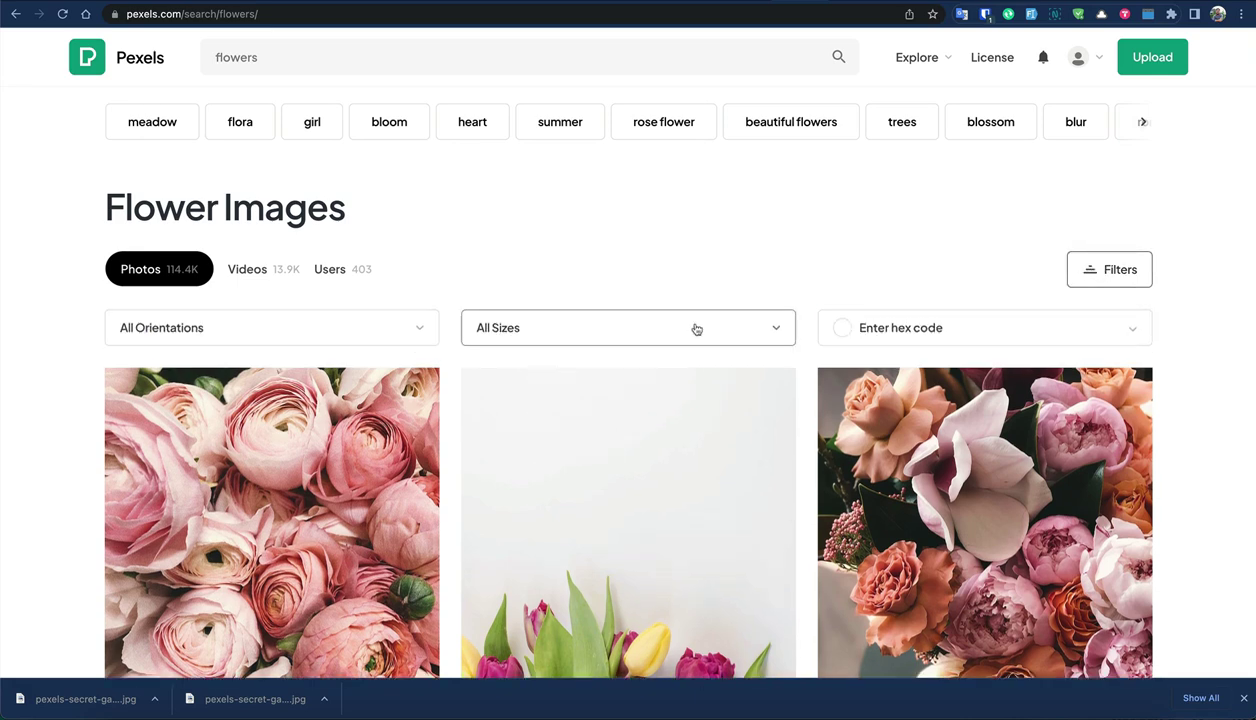
{"action": "left_click", "coordinate": [587, 343]}
{"action": "left_click", "coordinate": [530, 275]}
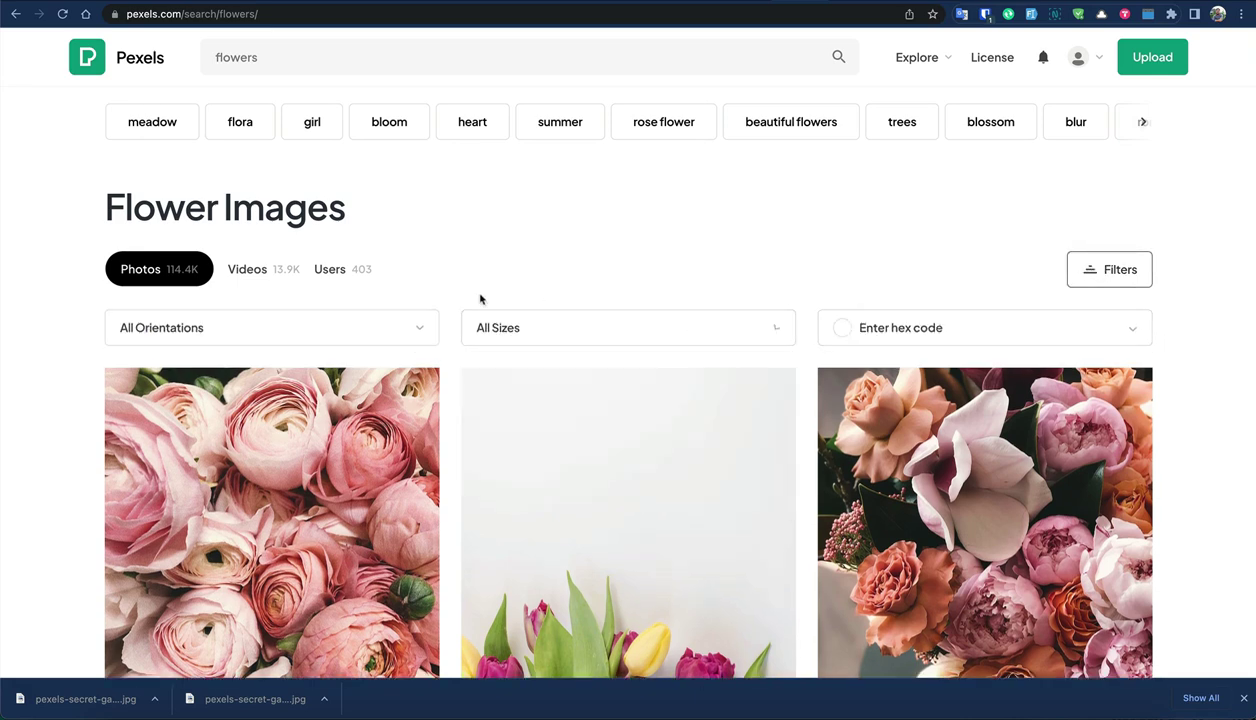
{"action": "left_click", "coordinate": [339, 340]}
{"action": "left_click", "coordinate": [188, 443]}
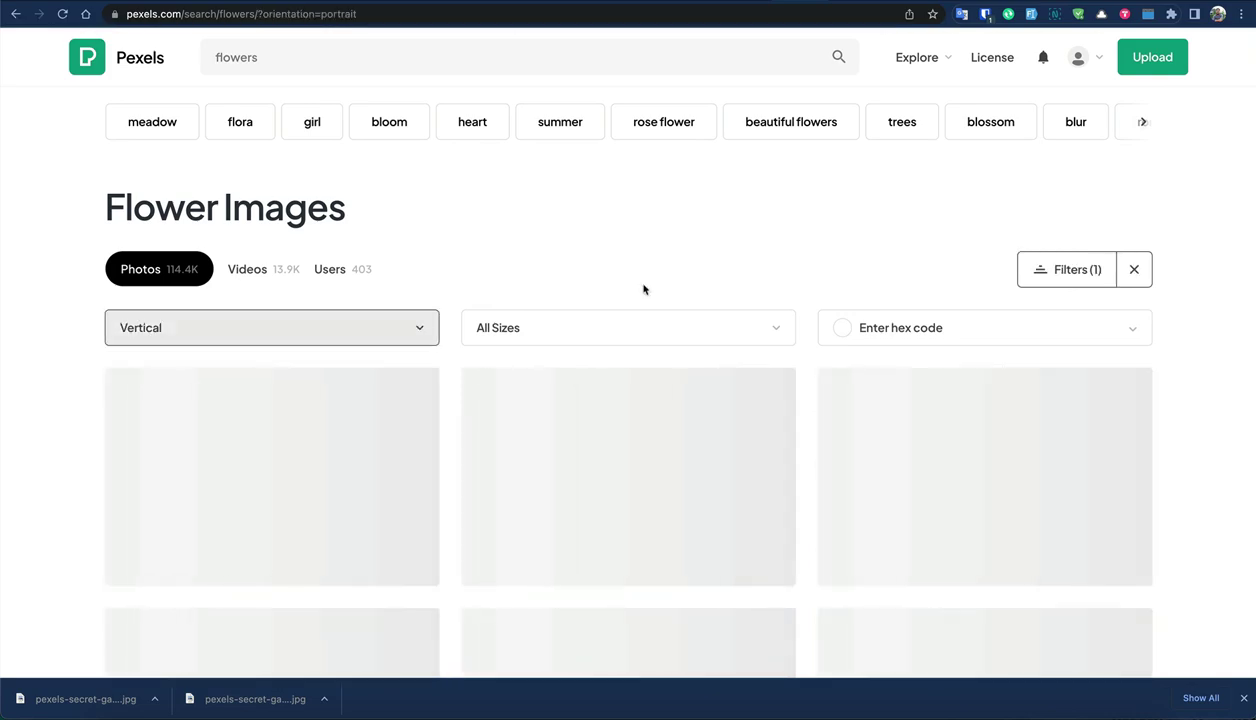
Step: Filter the flower photos by Horizontal orientation and open the pink petaled flowers close-up with its download size options
{"action": "scroll", "coordinate": [741, 337], "scroll_direction": "down", "scroll_amount": 3}
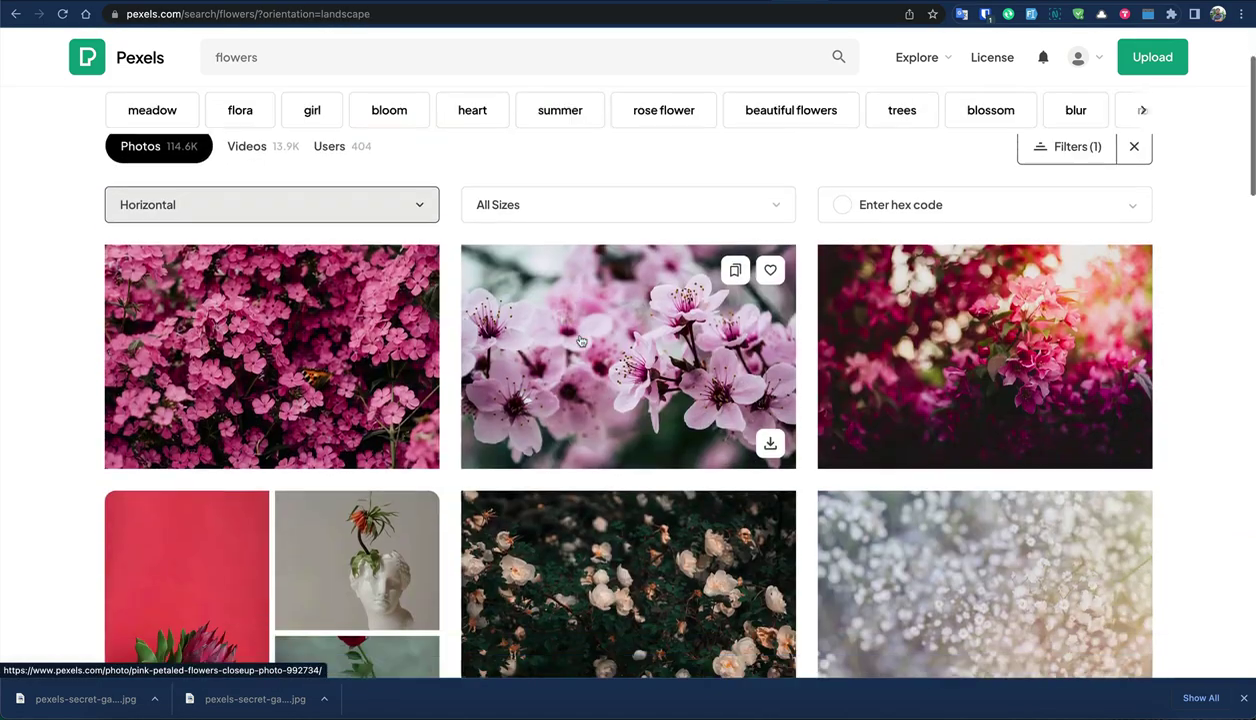
{"action": "scroll", "coordinate": [380, 297], "scroll_direction": "down", "scroll_amount": 1}
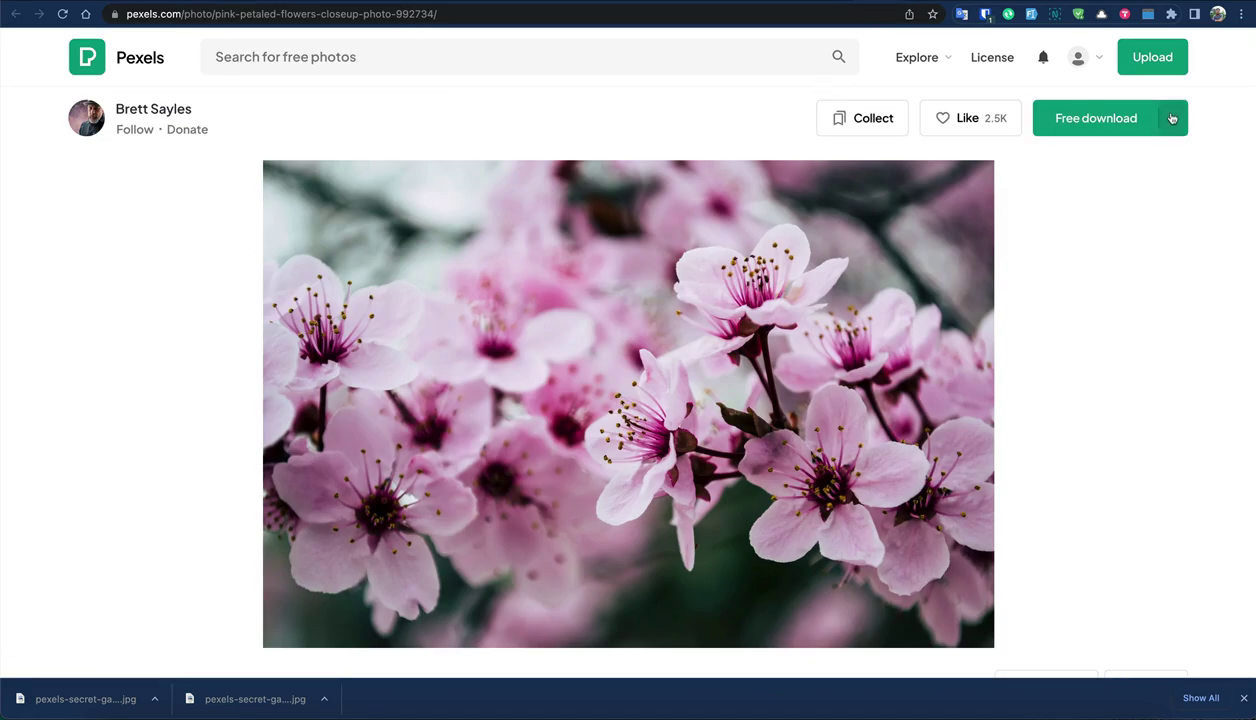
{"action": "left_click", "coordinate": [1172, 118]}
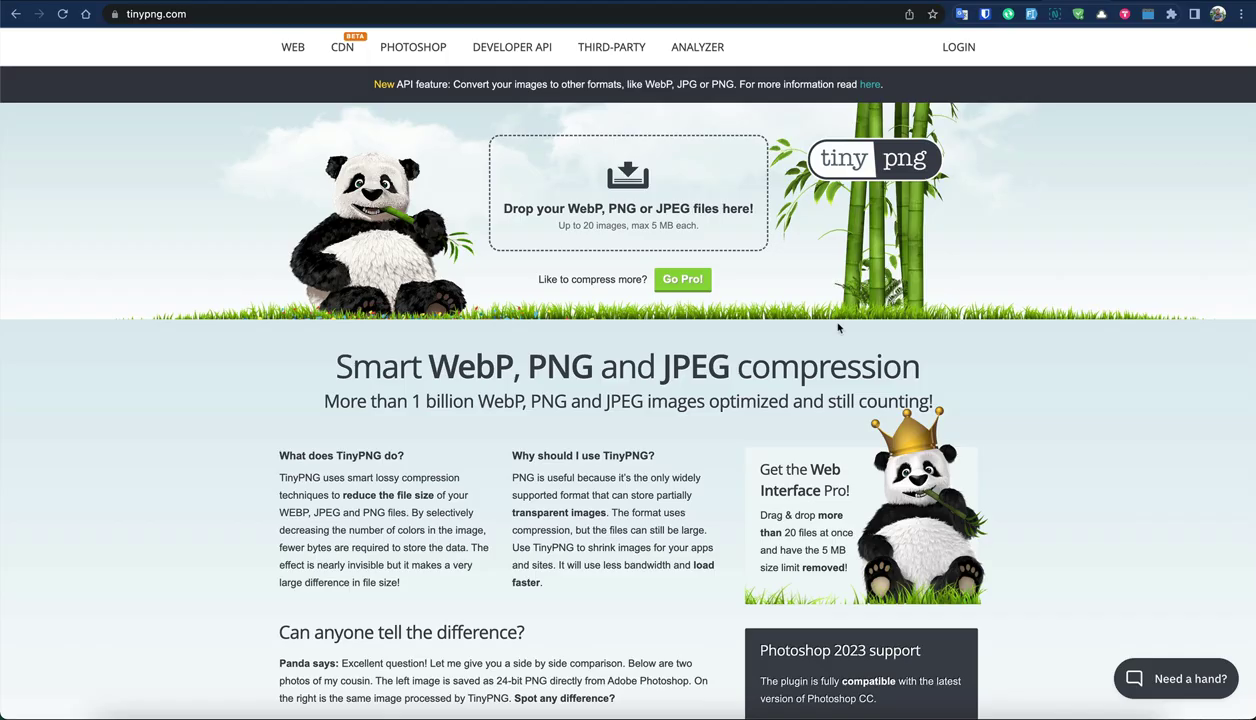
Step: Preview the downloaded photos in the Image Optimization folder in Finder and check the combined size of all seven
{"action": "left_click", "coordinate": [104, 710]}
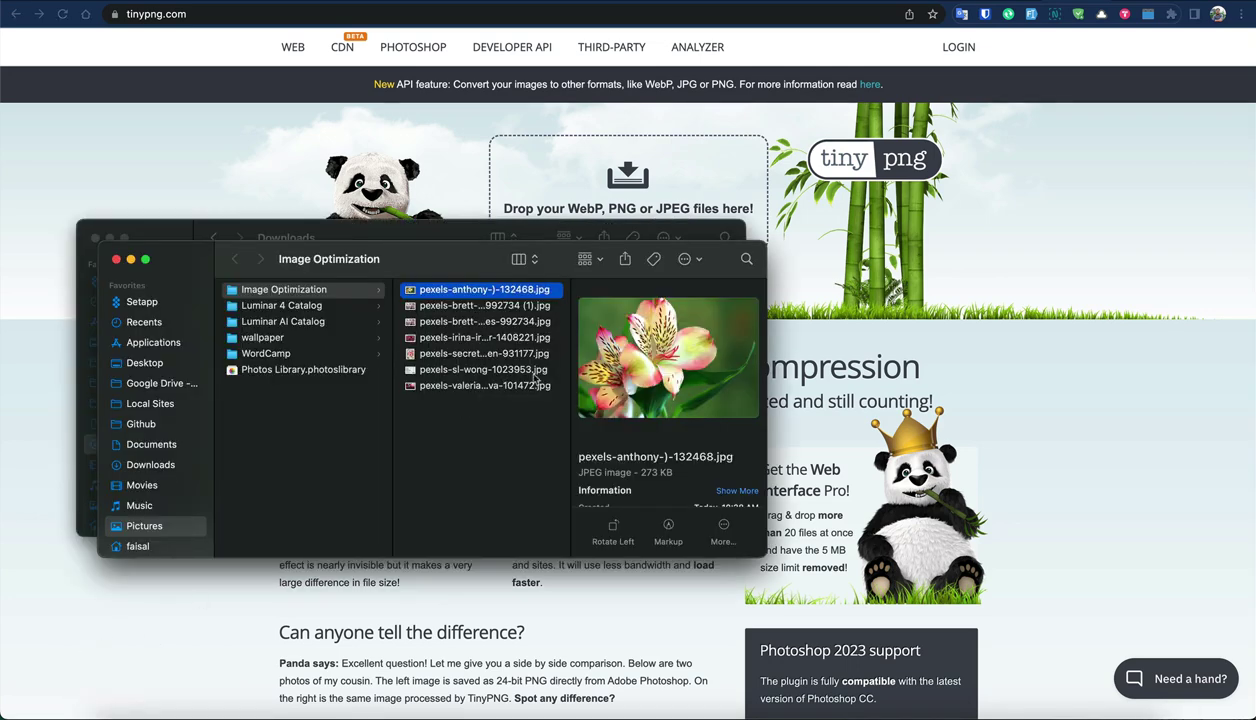
{"action": "left_click", "coordinate": [544, 307]}
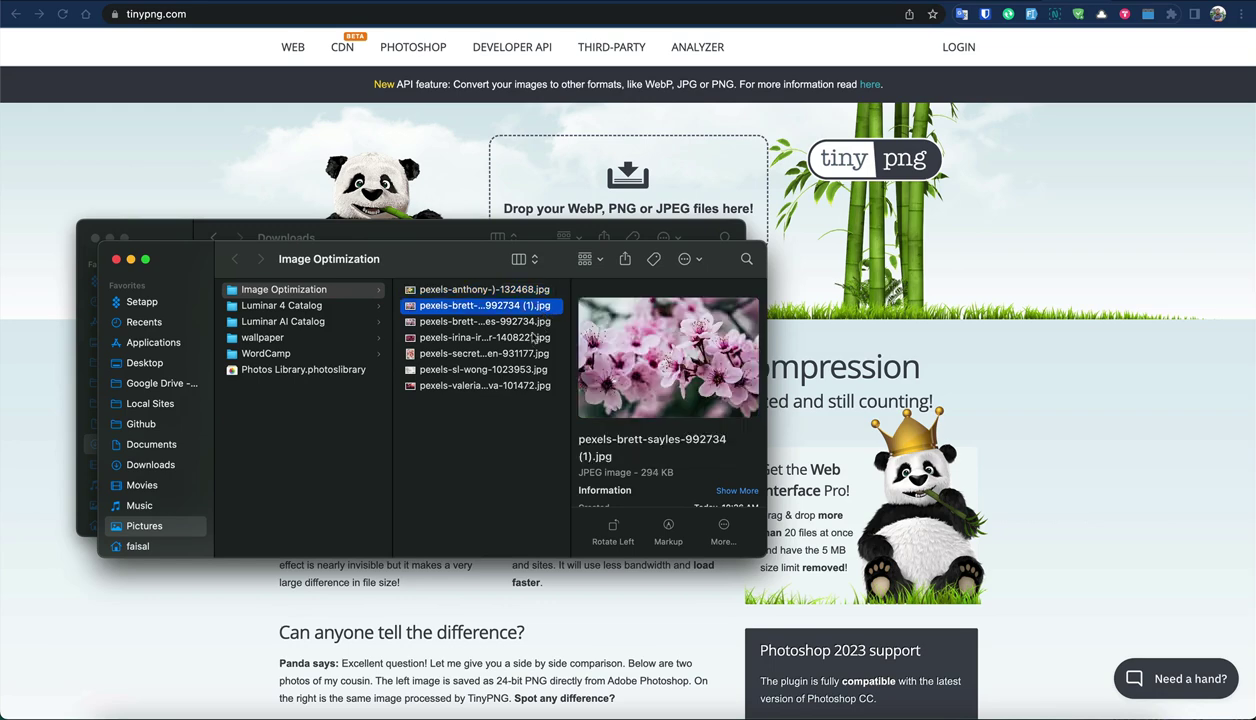
{"action": "left_click", "coordinate": [505, 289]}
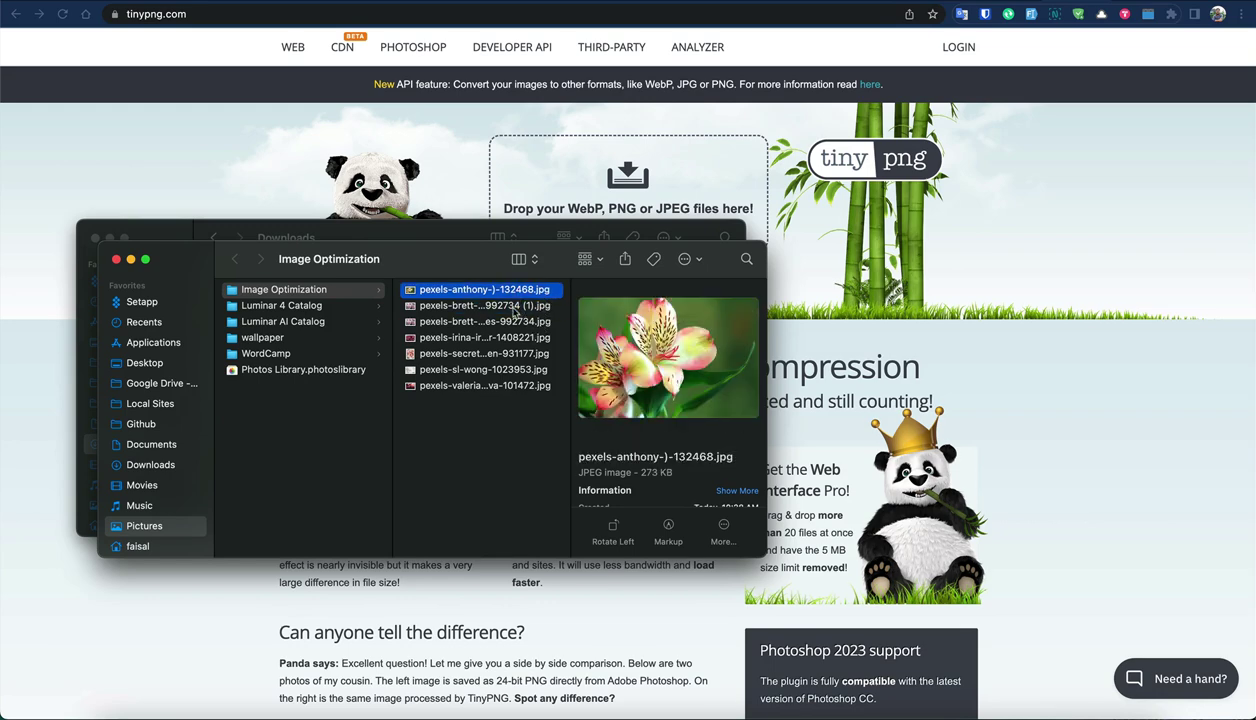
{"action": "left_click", "coordinate": [527, 386], "text": "shift"}
{"action": "scroll", "coordinate": [700, 447], "scroll_direction": "down", "scroll_amount": 2}
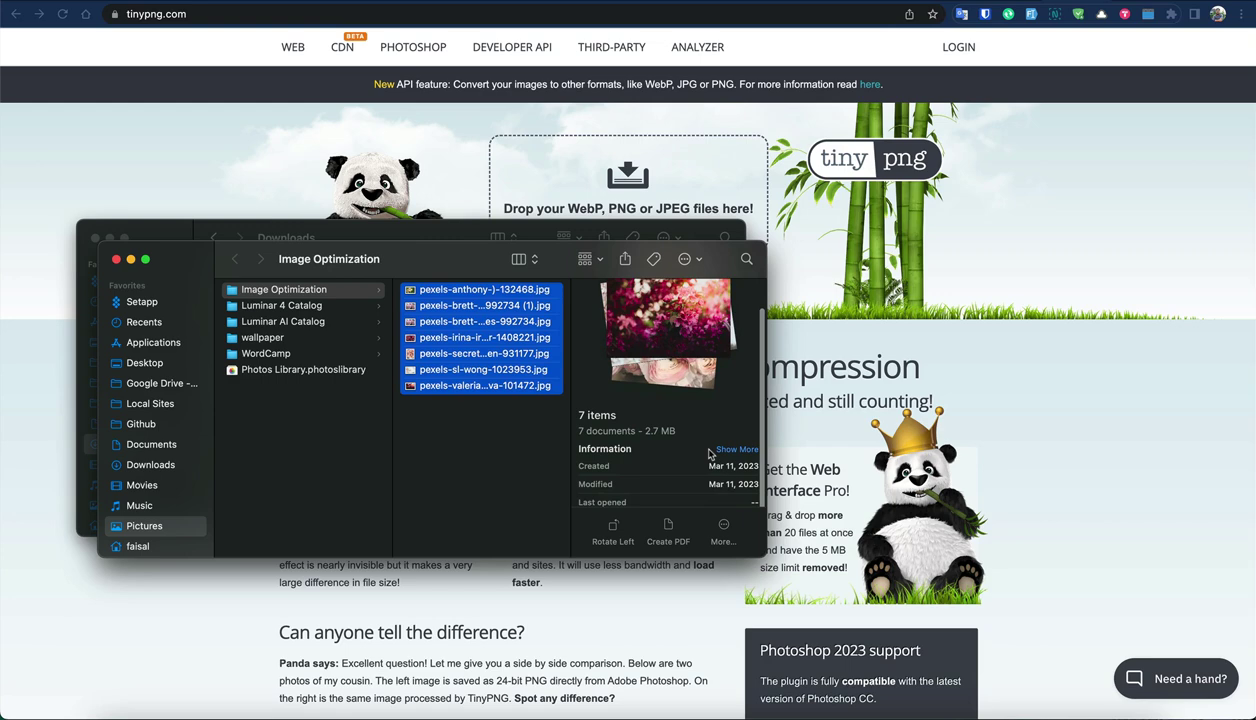
{"action": "key", "text": "super+w"}
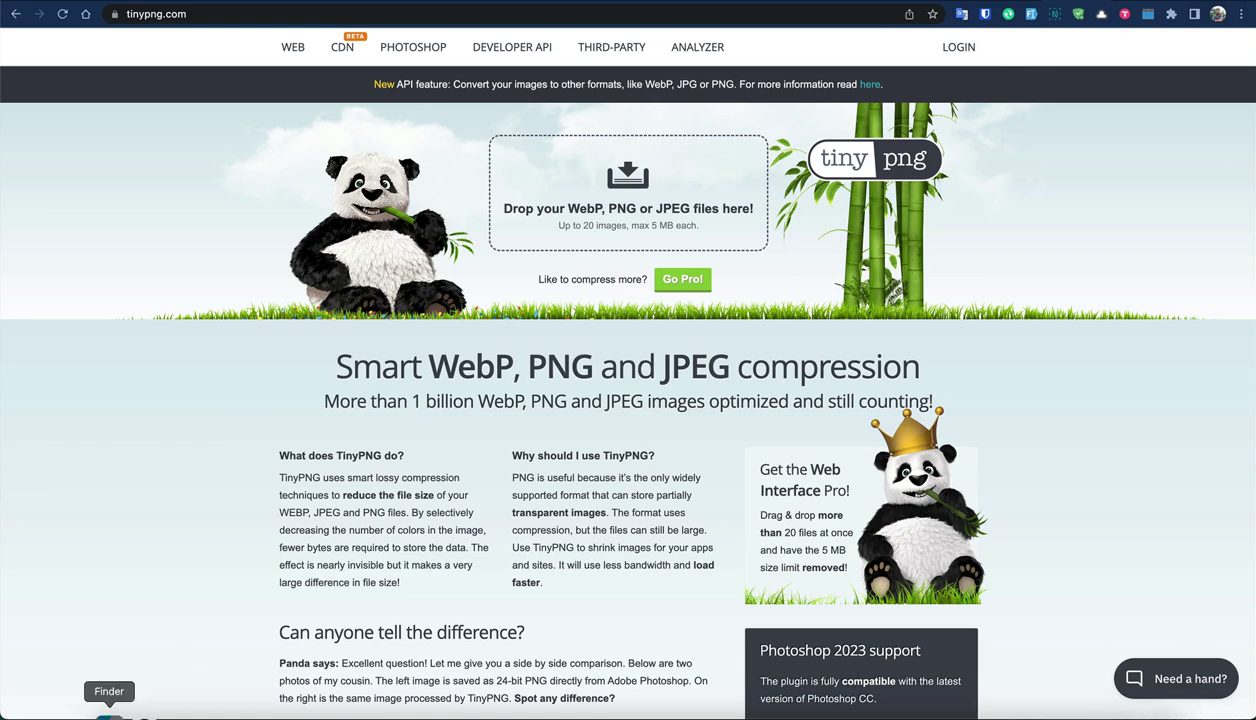
Step: Upload the seven flower photos from the Image Optimization folder to TinyPNG for compression
{"action": "left_click", "coordinate": [108, 704]}
{"action": "left_click_drag", "start_coordinate": [510, 362], "coordinate": [900, 258]}
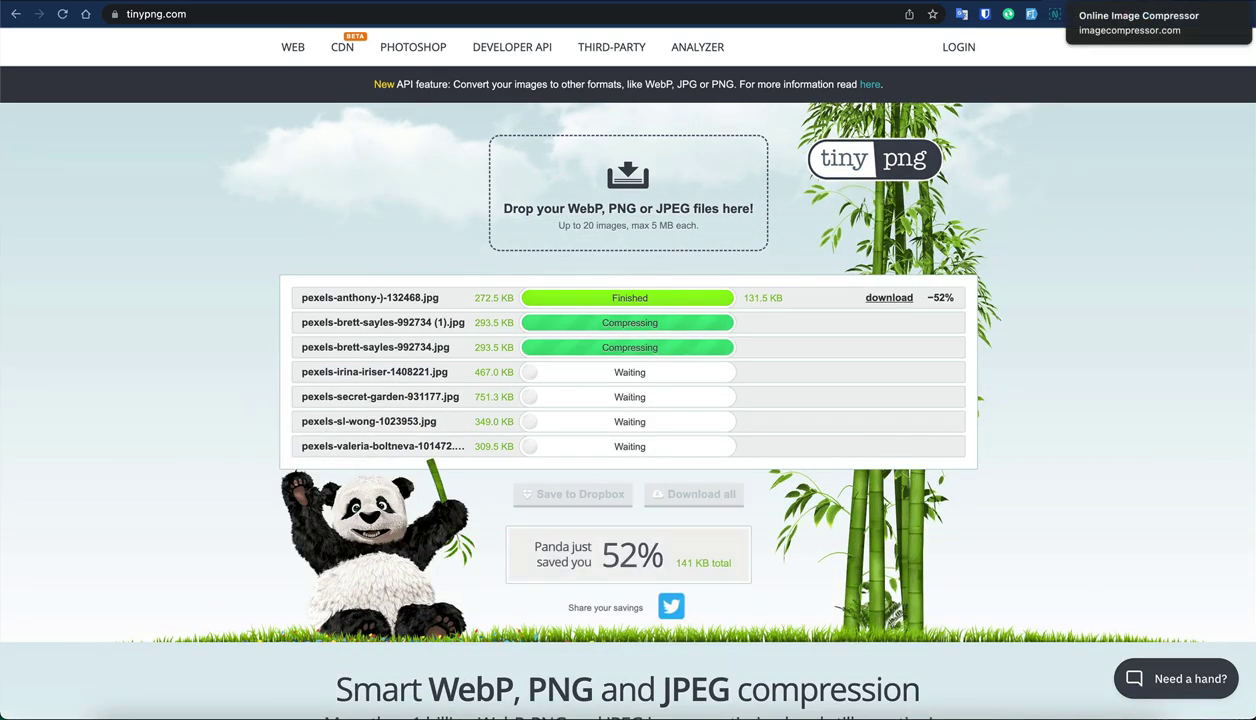
Step: Switch to the Optimizilla page at imagecompressor.com and upload the same seven flower photos from Finder
{"action": "left_click", "coordinate": [1118, 1]}
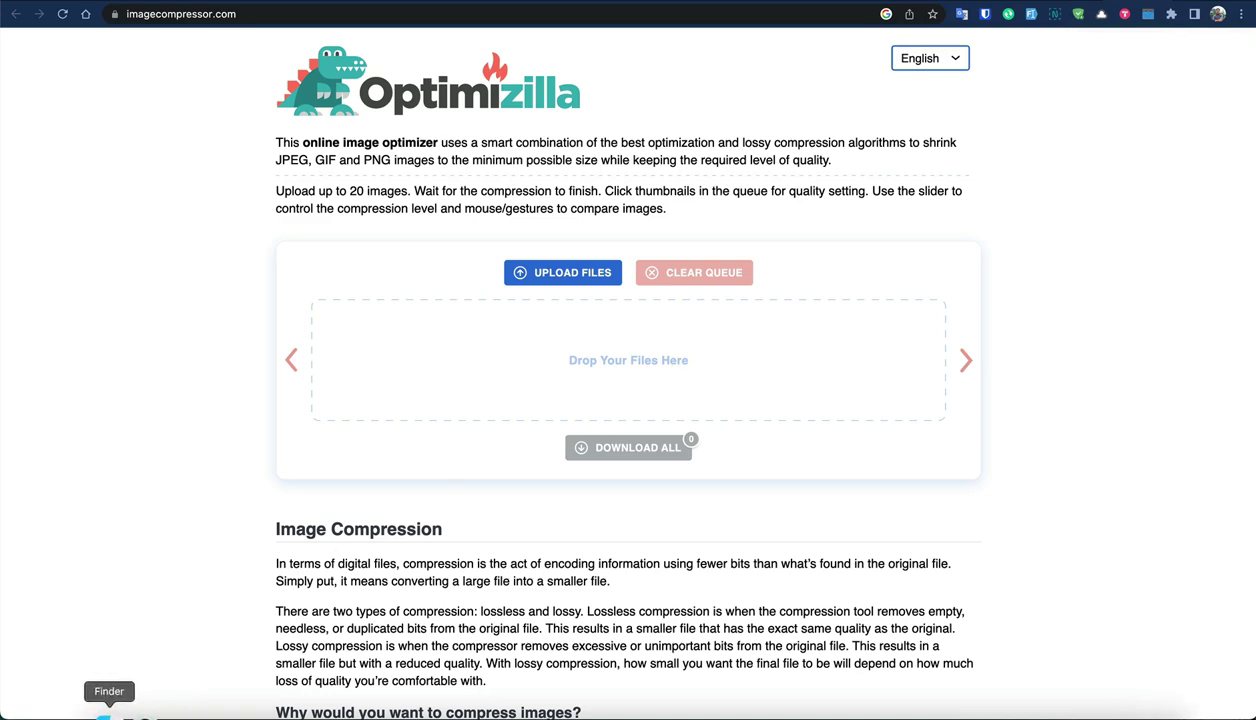
{"action": "left_click", "coordinate": [104, 708]}
{"action": "left_click_drag", "start_coordinate": [518, 325], "coordinate": [878, 368]}
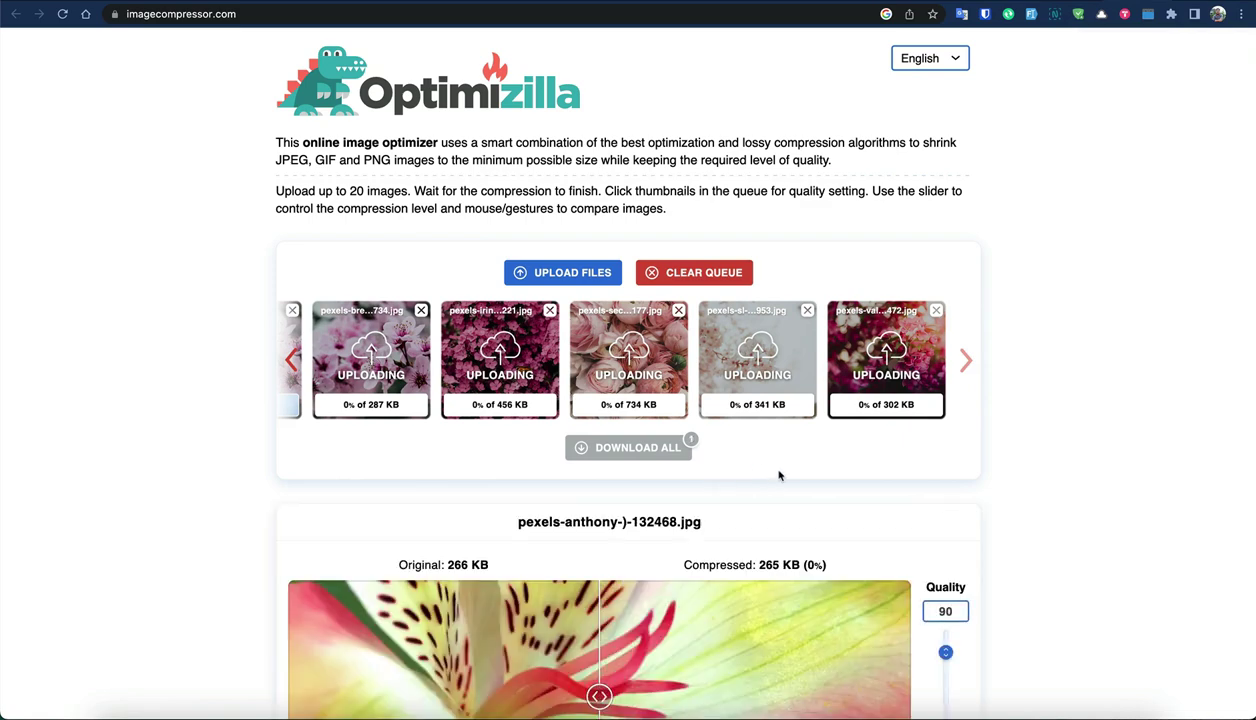
Step: Set the Optimizilla compression quality of the pink-and-yellow flower photo to 80
{"action": "scroll", "coordinate": [779, 476], "scroll_direction": "down", "scroll_amount": 5}
{"action": "scroll", "coordinate": [779, 476], "scroll_direction": "down", "scroll_amount": 1}
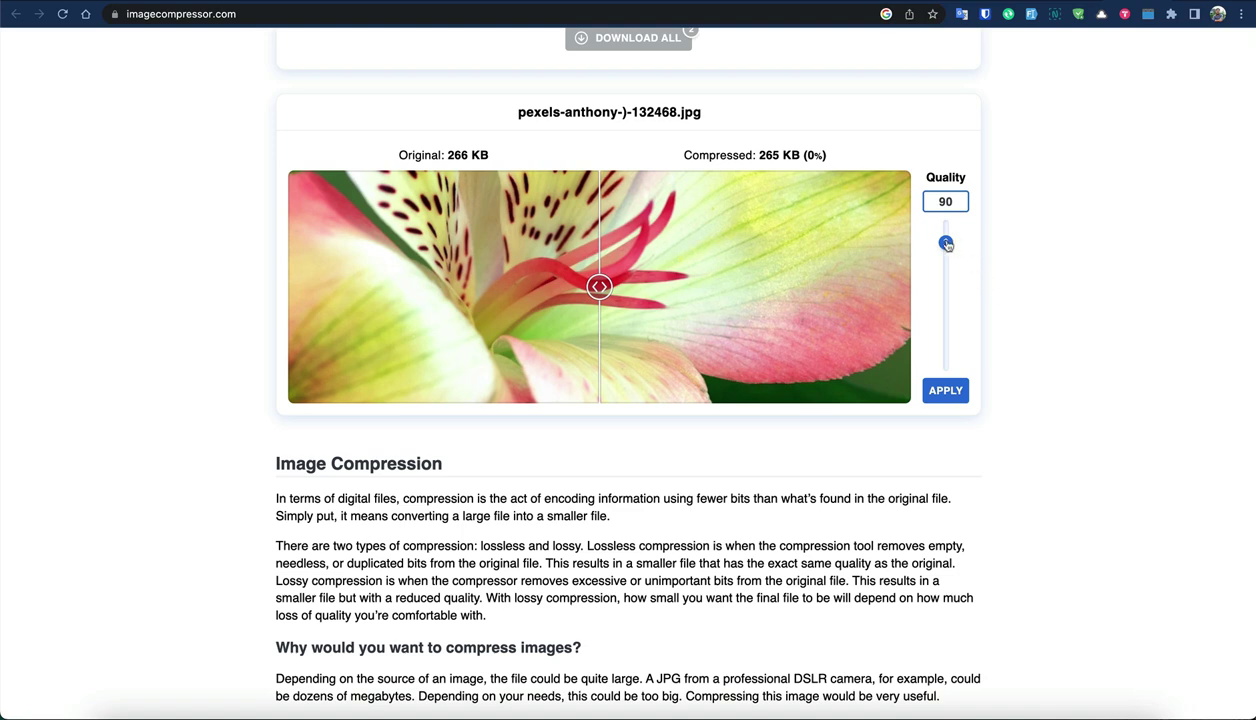
{"action": "left_click_drag", "start_coordinate": [945, 244], "coordinate": [946, 253]}
{"action": "left_click_drag", "start_coordinate": [947, 259], "coordinate": [947, 262]}
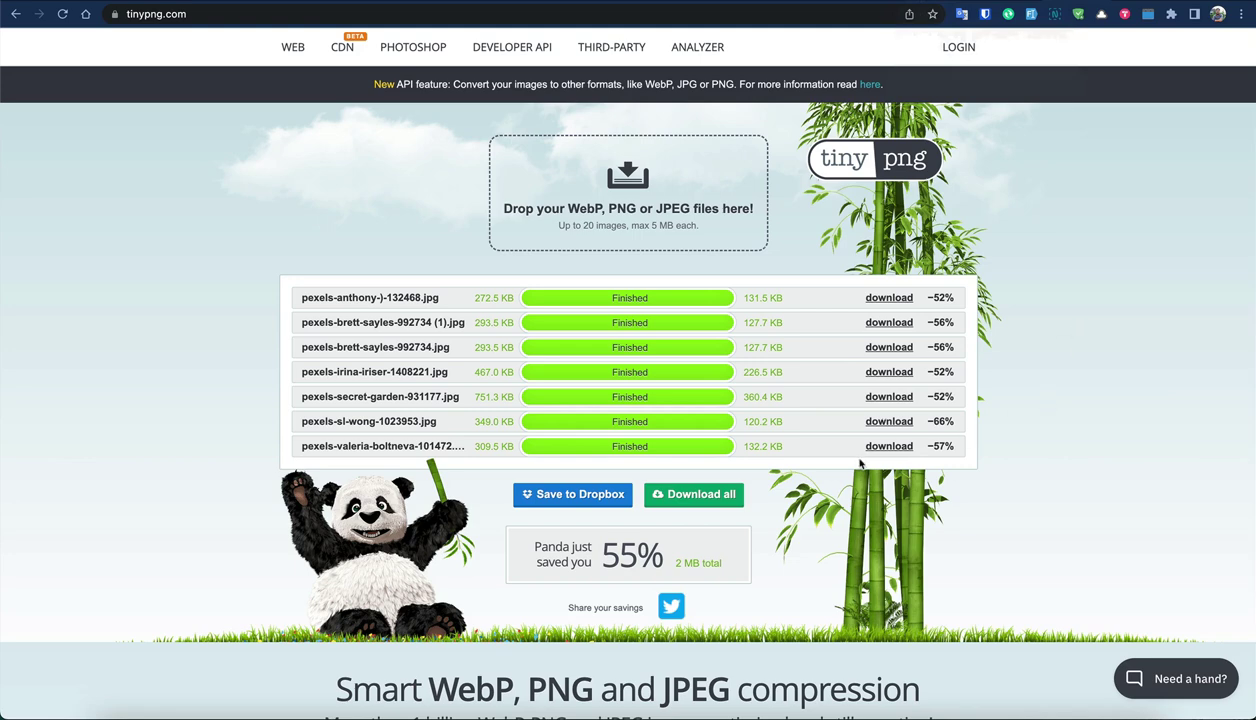
Step: Download all the TinyPNG results as a zip into the Image Optimization folder in Pictures
{"action": "left_click", "coordinate": [721, 494]}
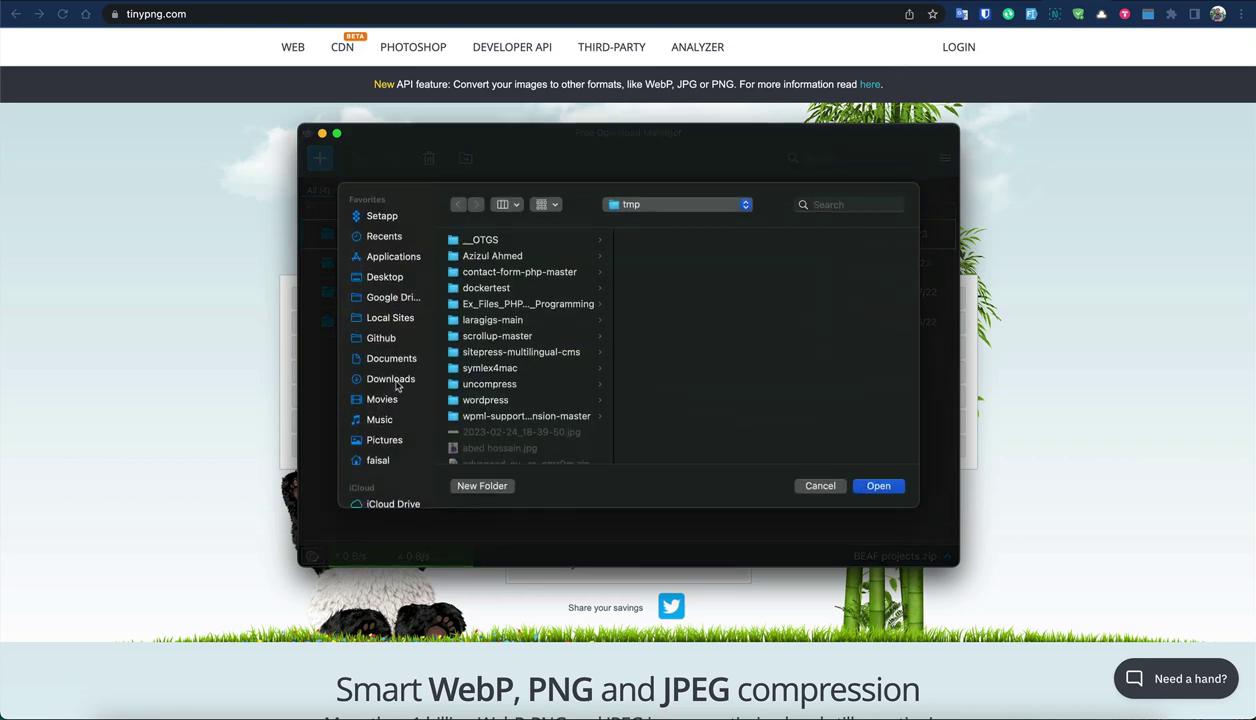
{"action": "left_click", "coordinate": [392, 440]}
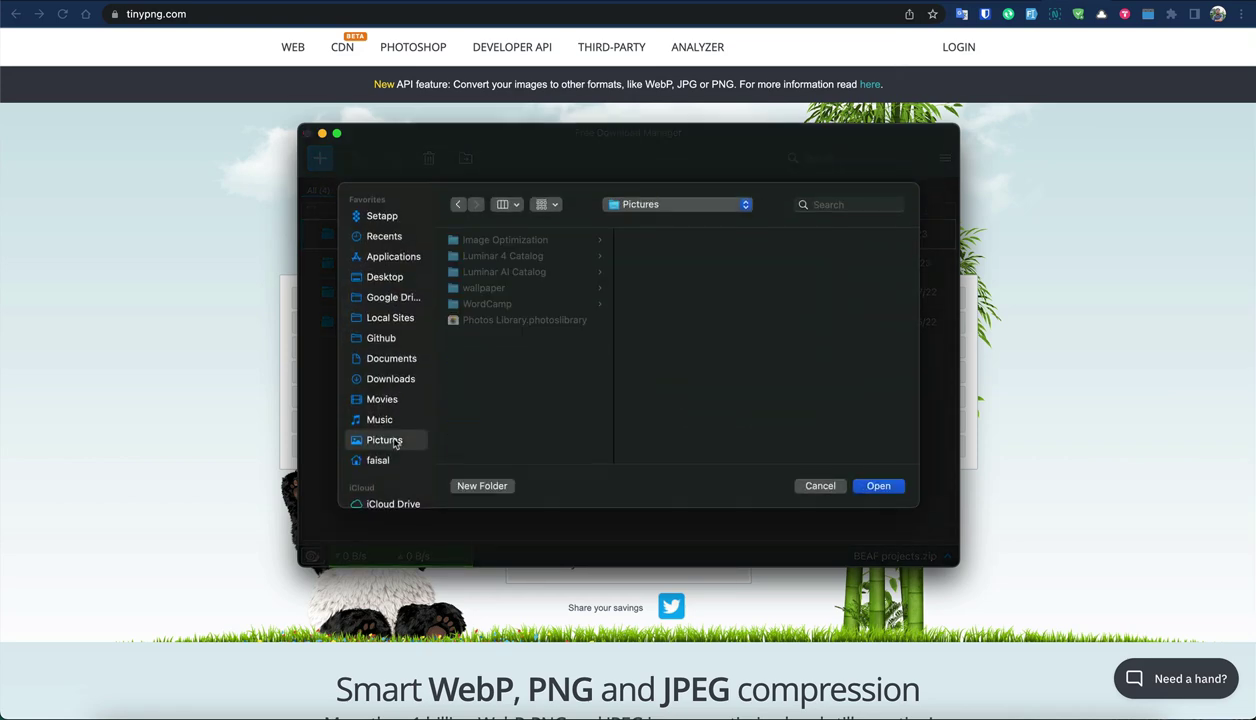
{"action": "left_click", "coordinate": [530, 239]}
{"action": "left_click", "coordinate": [876, 485]}
{"action": "left_click", "coordinate": [778, 404]}
{"action": "left_click", "coordinate": [1051, 317]}
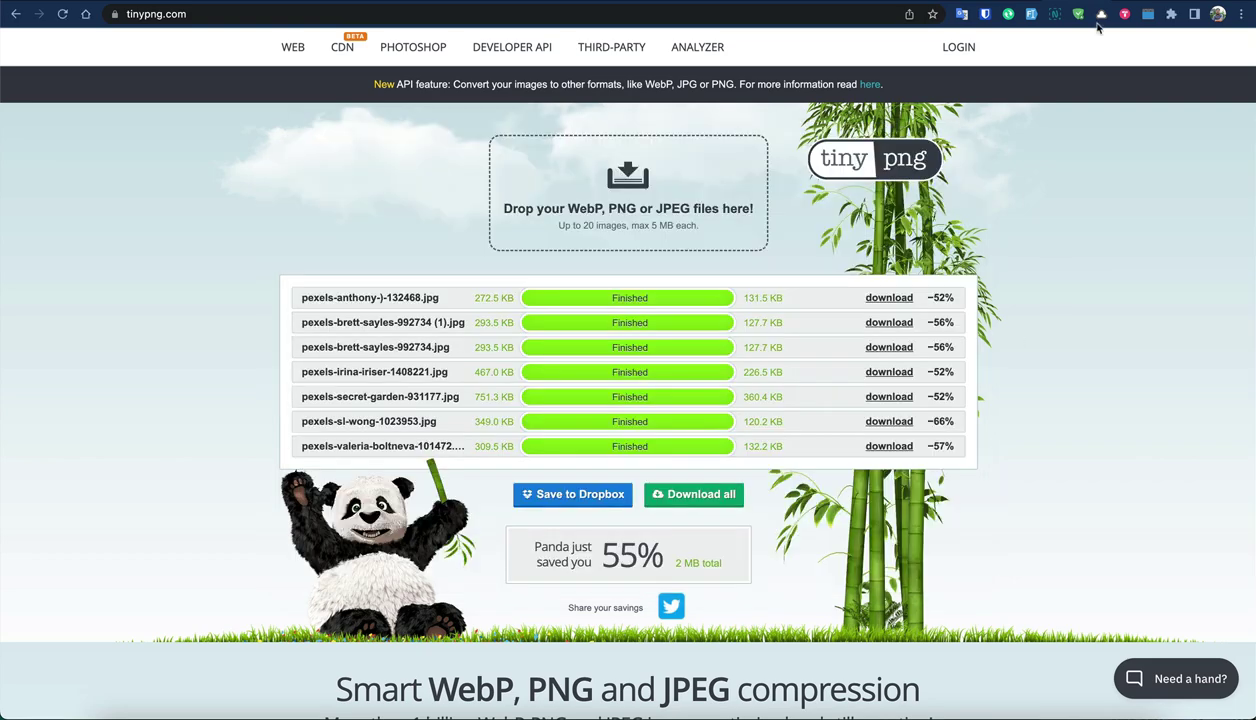
Step: Return to Optimizilla and download all its compressed photos through Free Download Manager
{"action": "key", "text": "ctrl+Tab"}
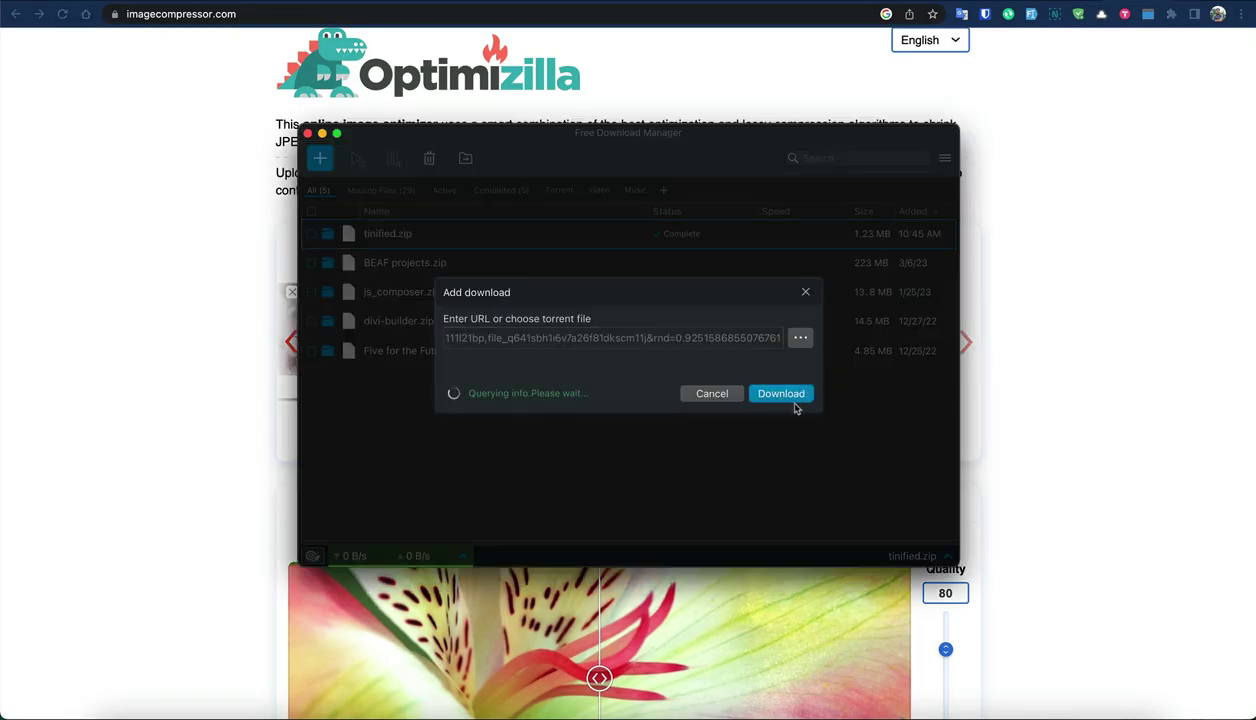
{"action": "left_click", "coordinate": [790, 401]}
{"action": "left_click", "coordinate": [781, 406]}
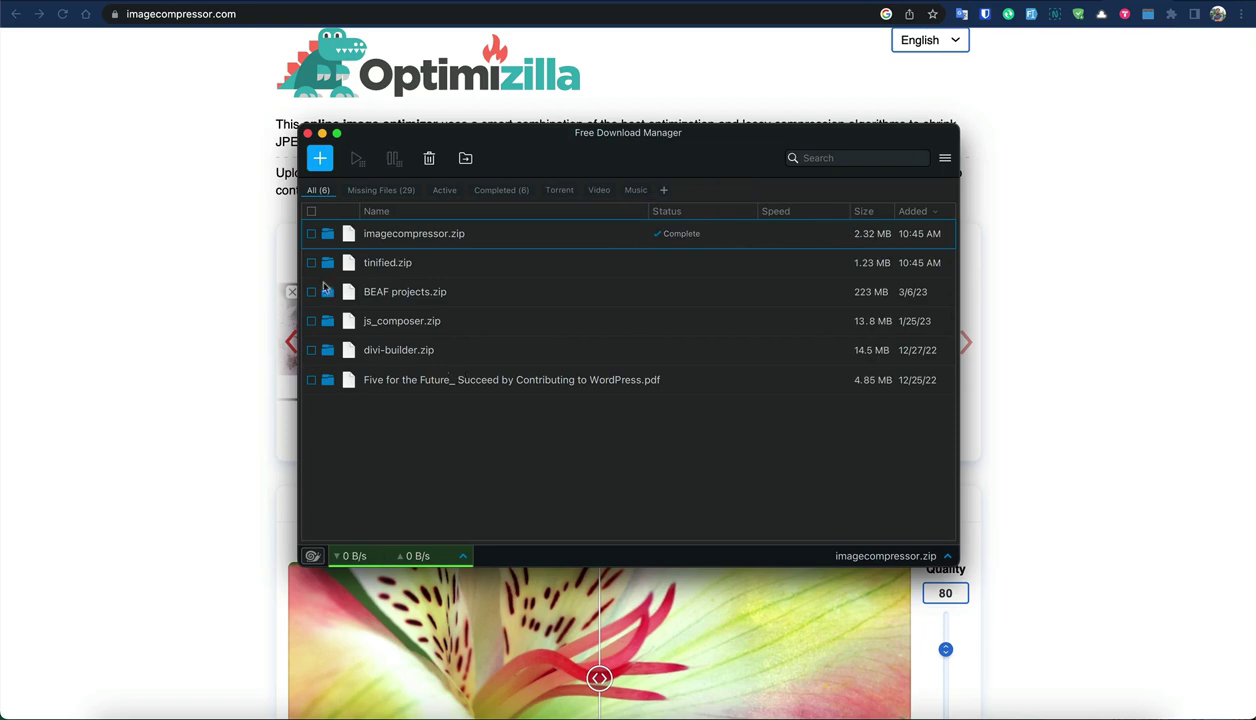
Step: Extract tinified.zip and imagecompressor.zip inside the Image Optimization folder and return to the browser
{"action": "left_click", "coordinate": [327, 263]}
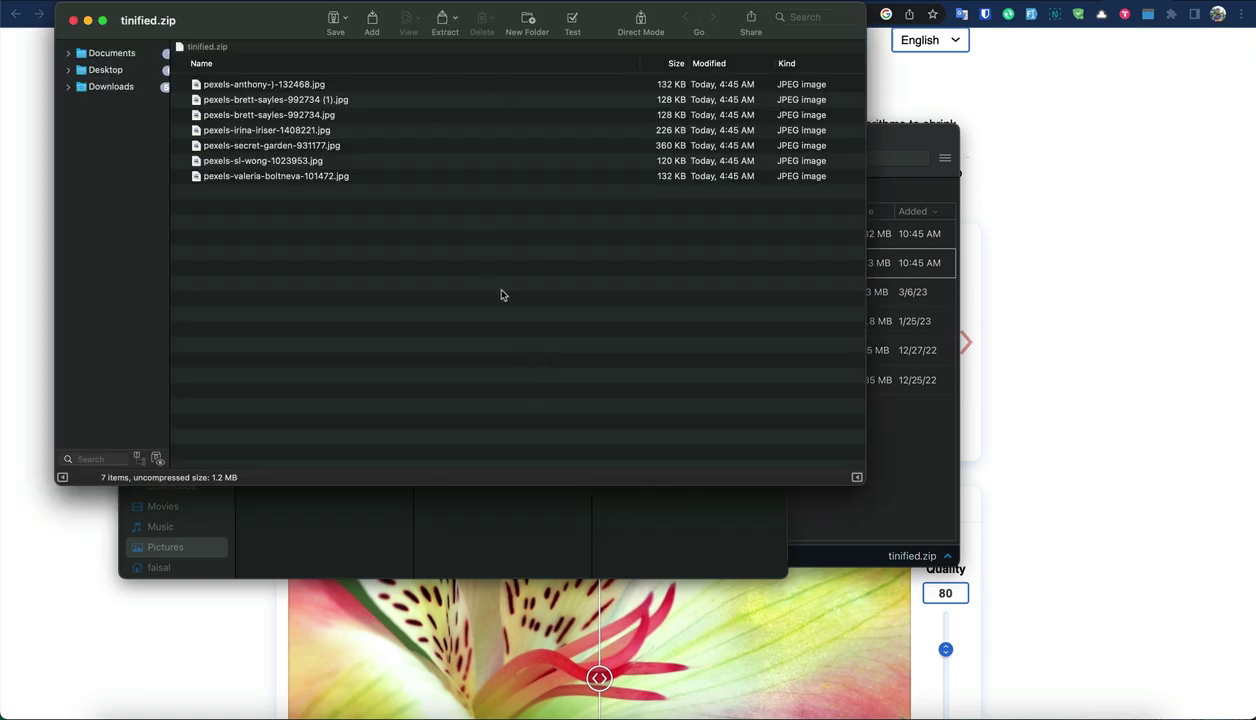
{"action": "key", "text": "super+q"}
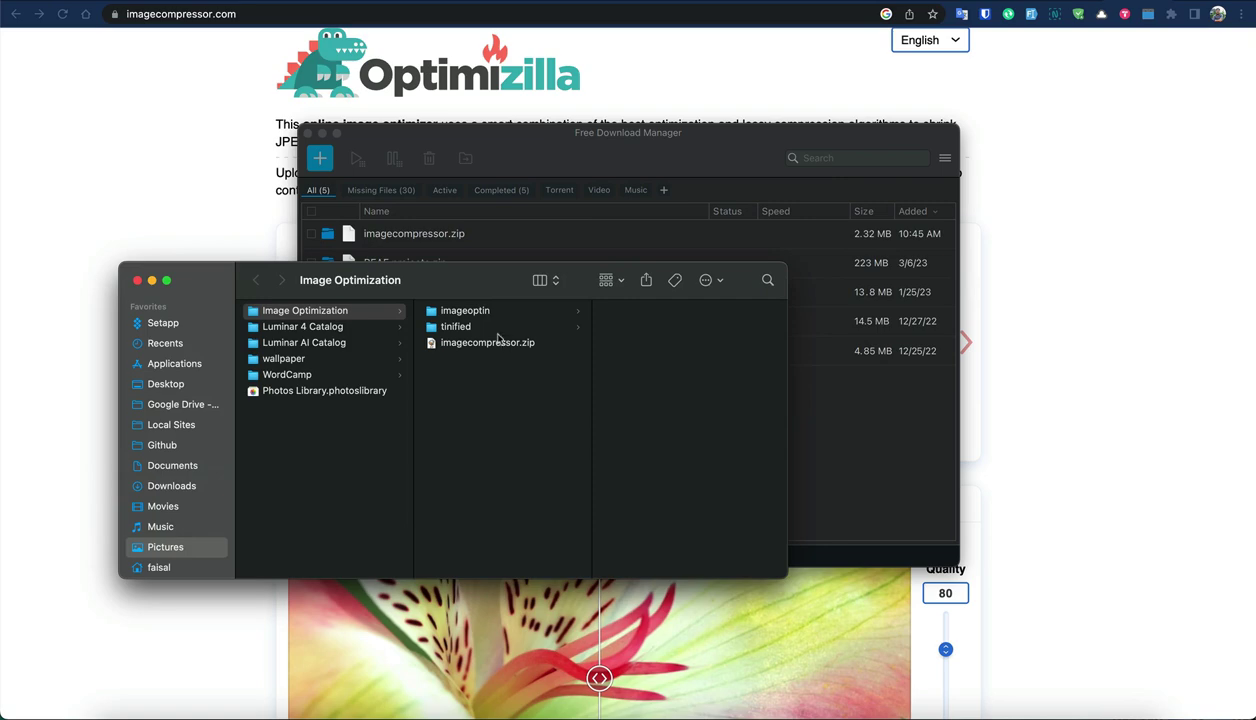
{"action": "double_click", "coordinate": [505, 343]}
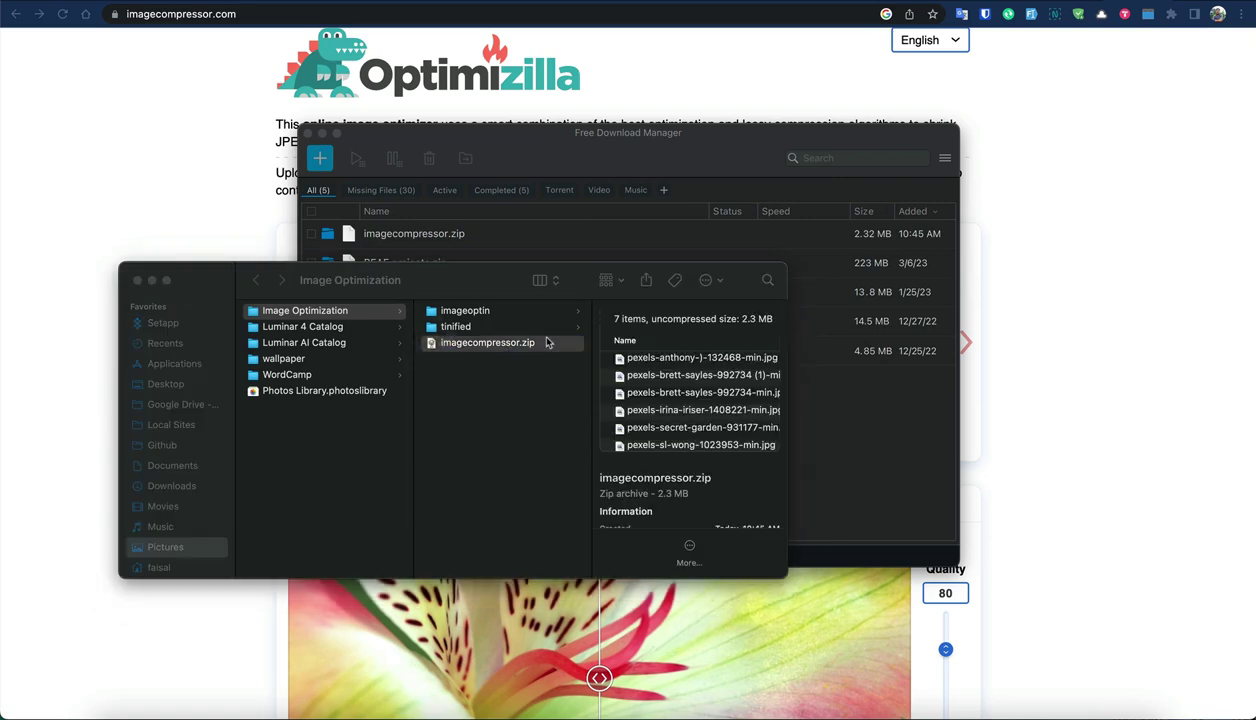
{"action": "left_click", "coordinate": [440, 22]}
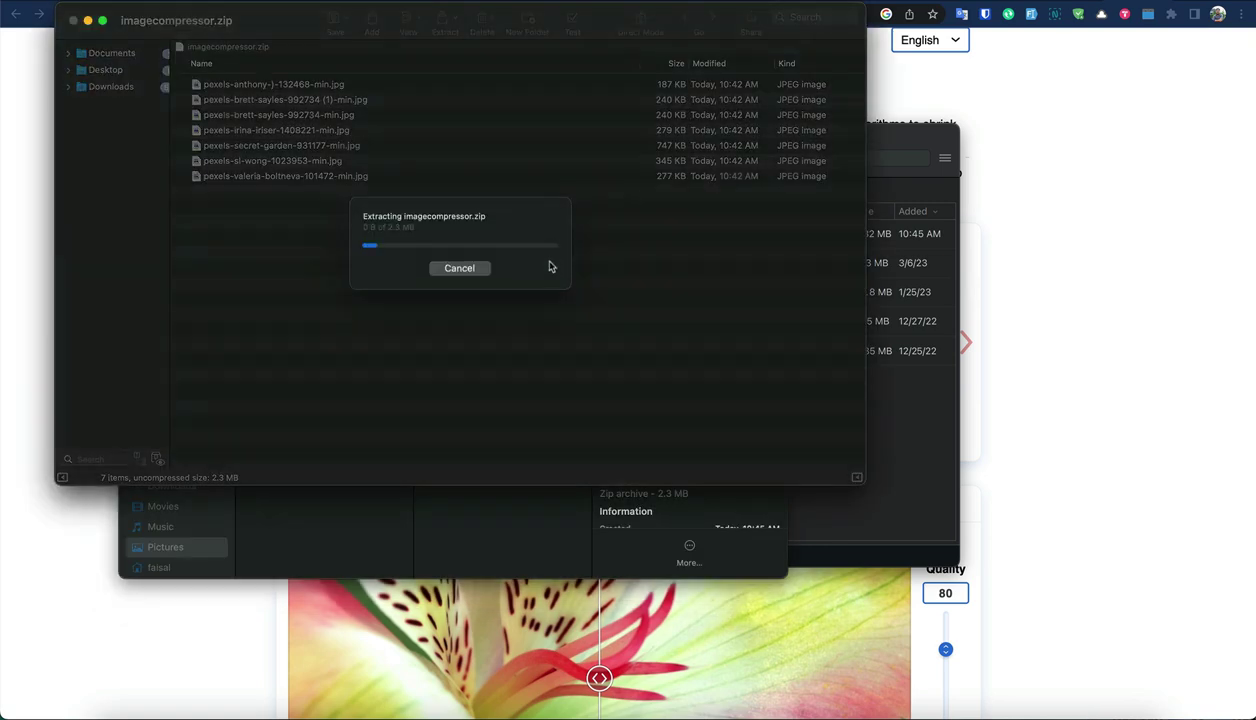
{"action": "key", "text": "cmd+q"}
{"action": "left_click", "coordinate": [538, 355]}
{"action": "left_click", "coordinate": [1072, 37]}
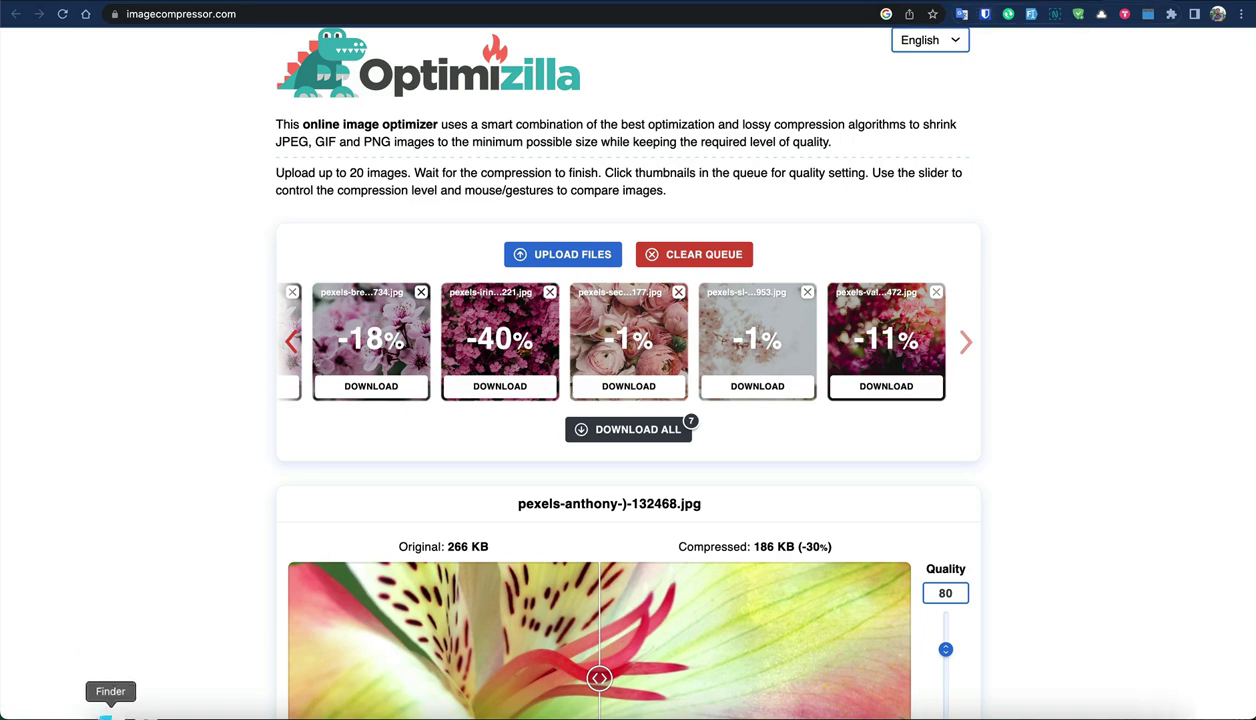
Step: Create a new folder named imageoptin inside the Image Optimization folder in Finder
{"action": "left_click", "coordinate": [106, 706]}
{"action": "left_click", "coordinate": [459, 464]}
{"action": "right_click", "coordinate": [470, 448]}
{"action": "left_click", "coordinate": [490, 449]}
{"action": "type", "text": "image"}
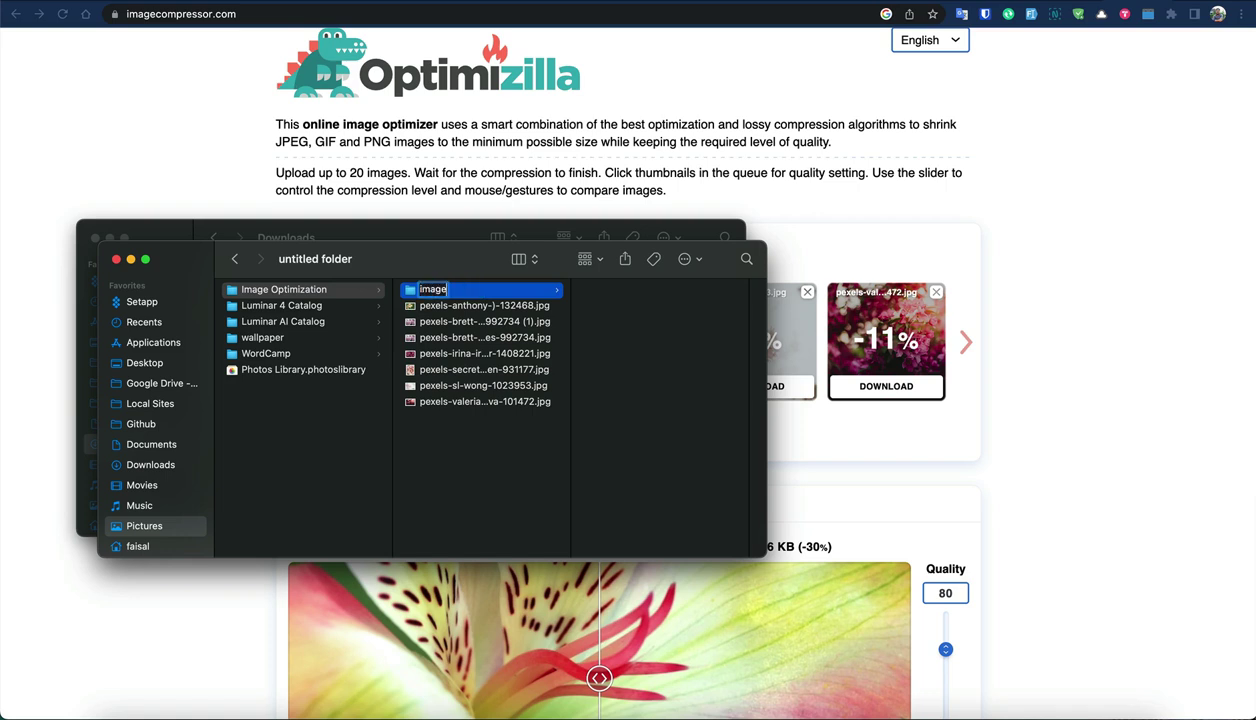
{"action": "type", "text": "optin"}
{"action": "key", "text": "Return"}
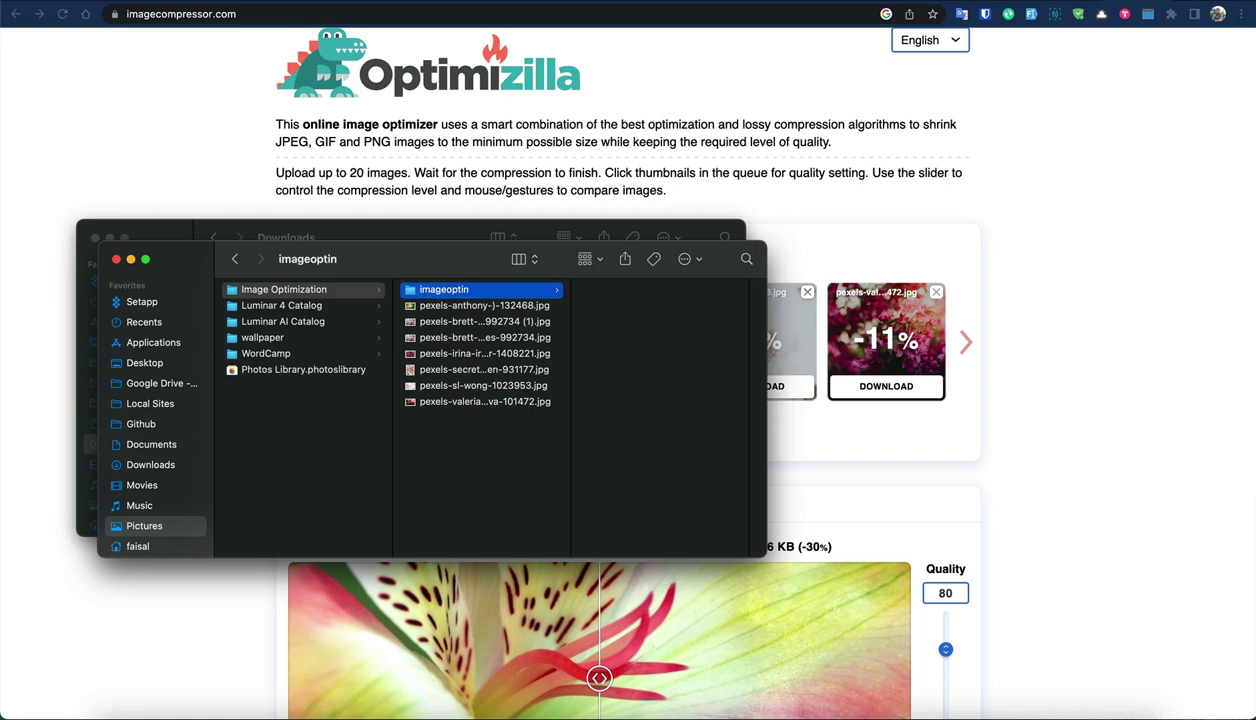
Step: Move the seven original flower photos into the imageoptin folder
{"action": "left_click", "coordinate": [485, 402]}
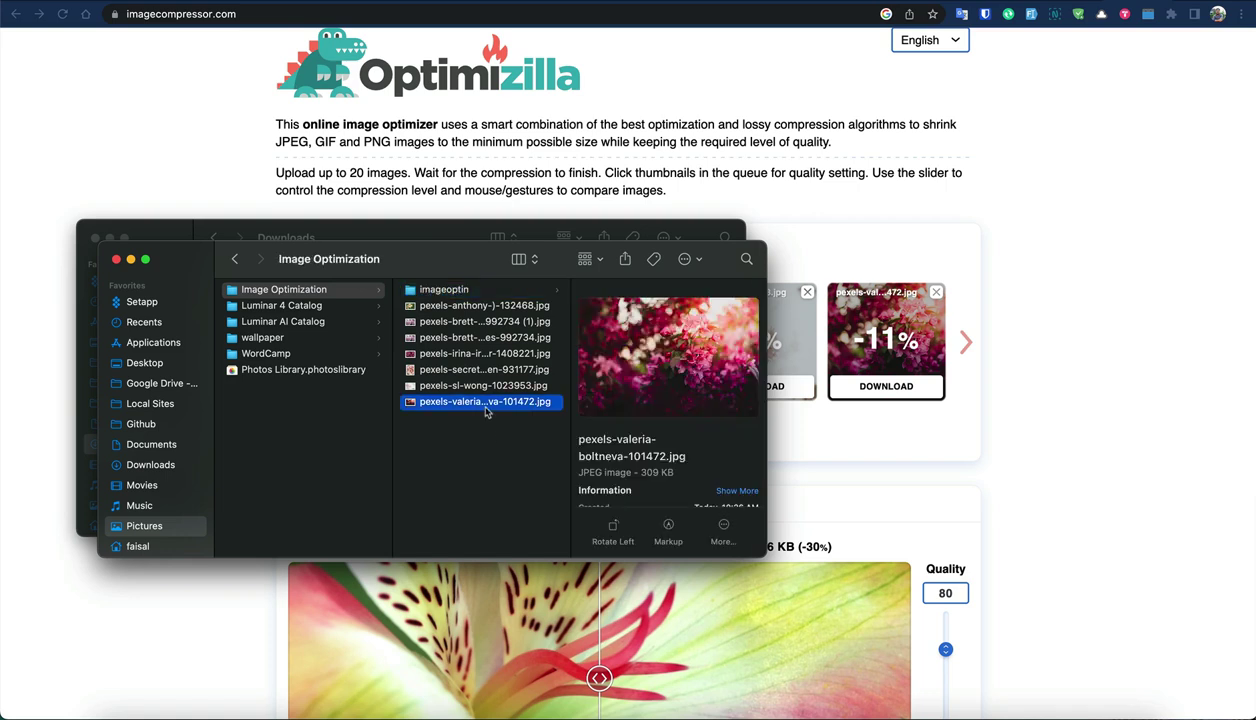
{"action": "left_click", "coordinate": [499, 306], "text": "shift"}
{"action": "left_click_drag", "start_coordinate": [471, 306], "coordinate": [480, 294]}
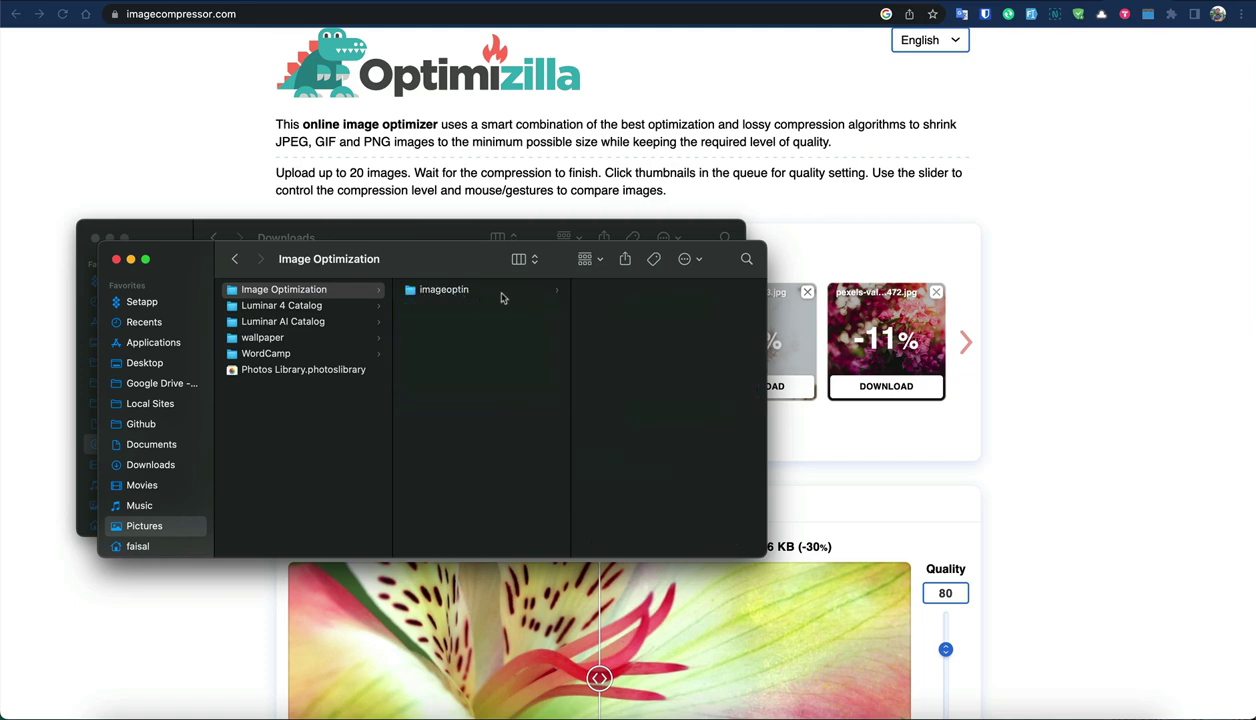
Step: Open ImageOptim beside Finder and optimize all seven photos from the imageoptin folder with it
{"action": "left_click", "coordinate": [499, 293]}
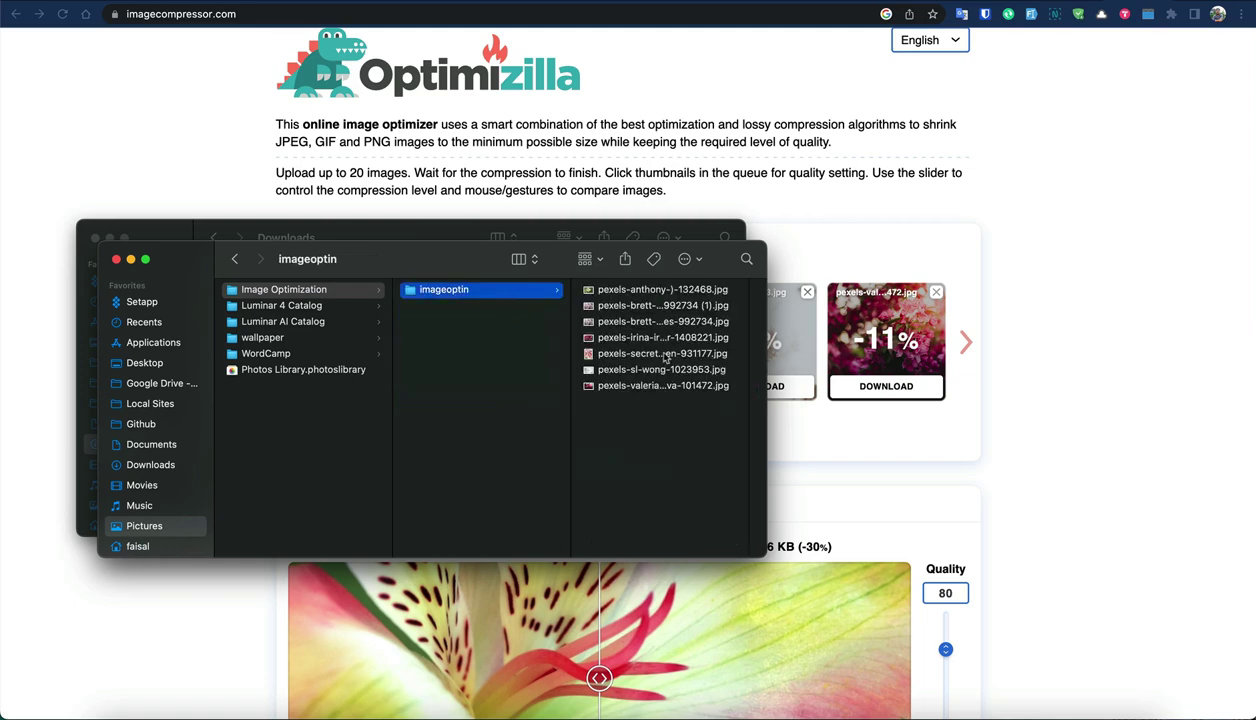
{"action": "left_click", "coordinate": [606, 410]}
{"action": "key", "text": "super+a"}
{"action": "left_click_drag", "start_coordinate": [429, 584], "coordinate": [390, 708]}
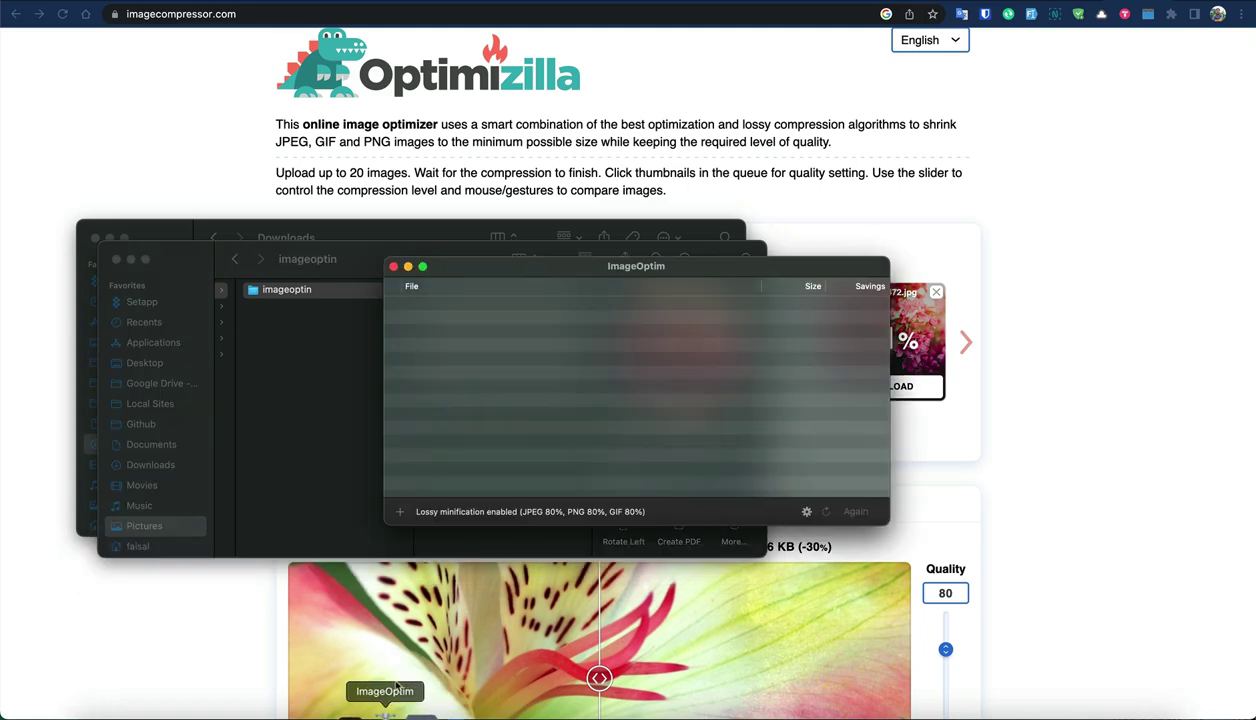
{"action": "left_click_drag", "start_coordinate": [545, 268], "coordinate": [800, 69]}
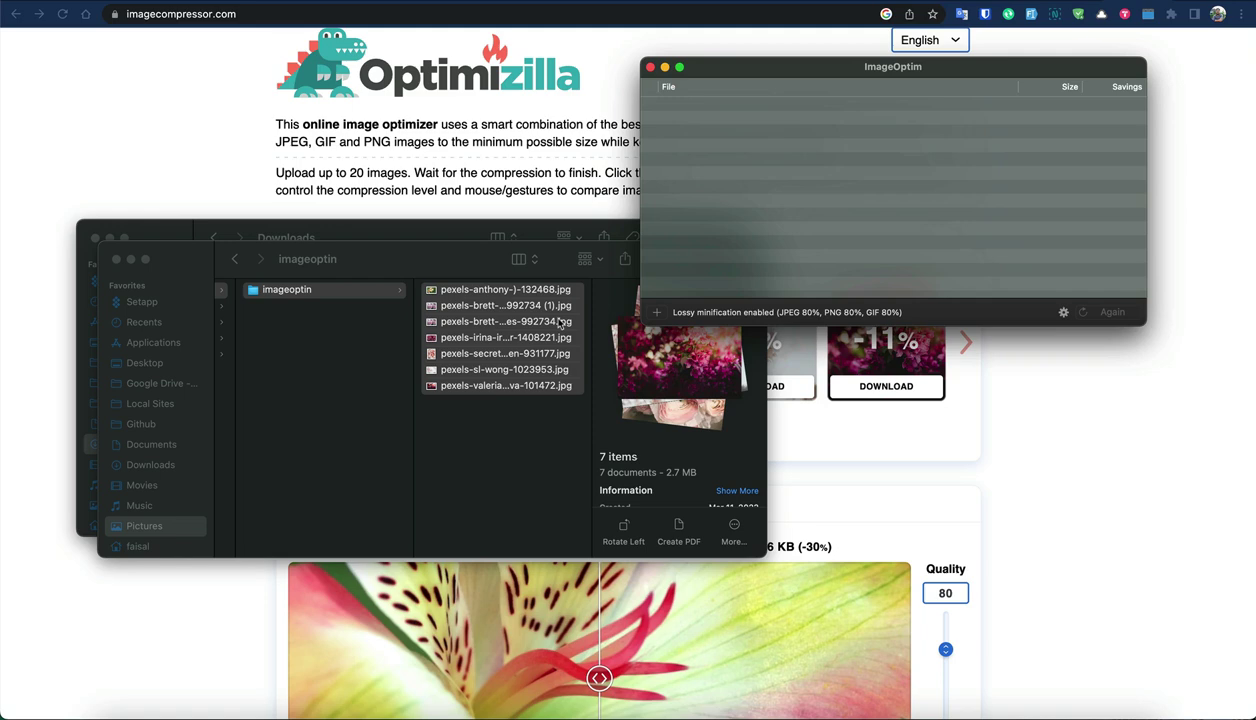
{"action": "left_click_drag", "start_coordinate": [533, 330], "coordinate": [700, 240]}
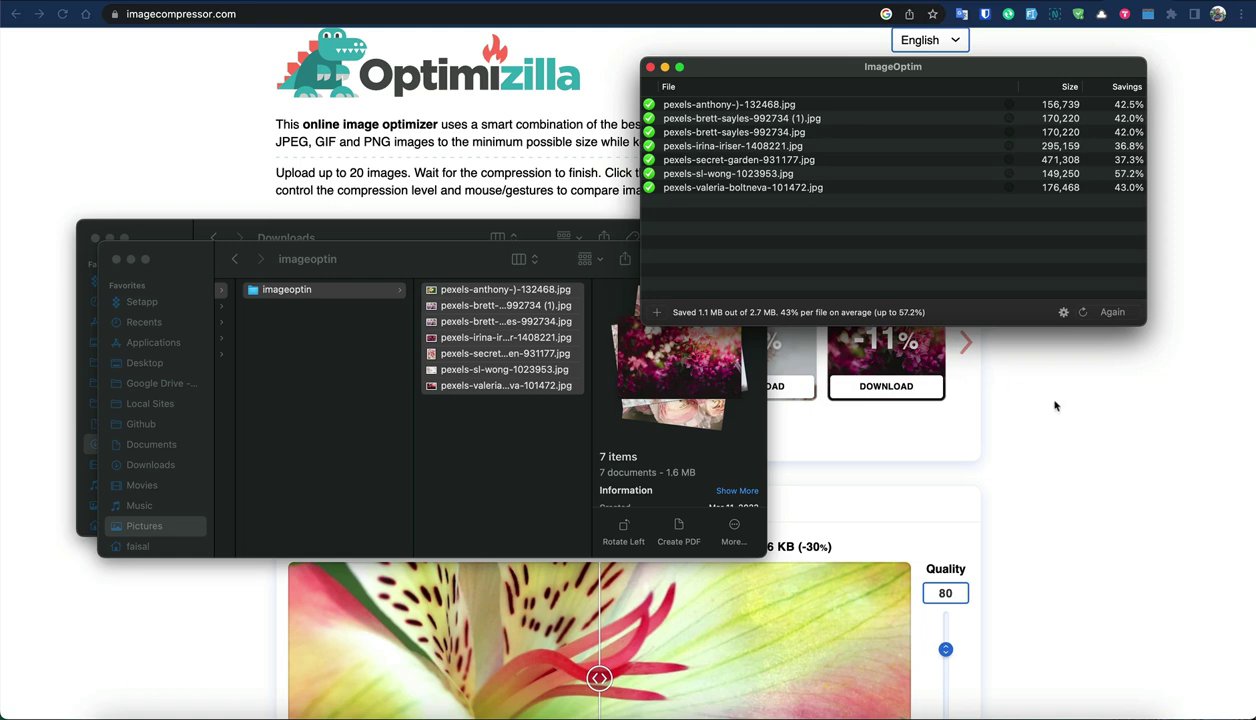
{"action": "left_click", "coordinate": [993, 476]}
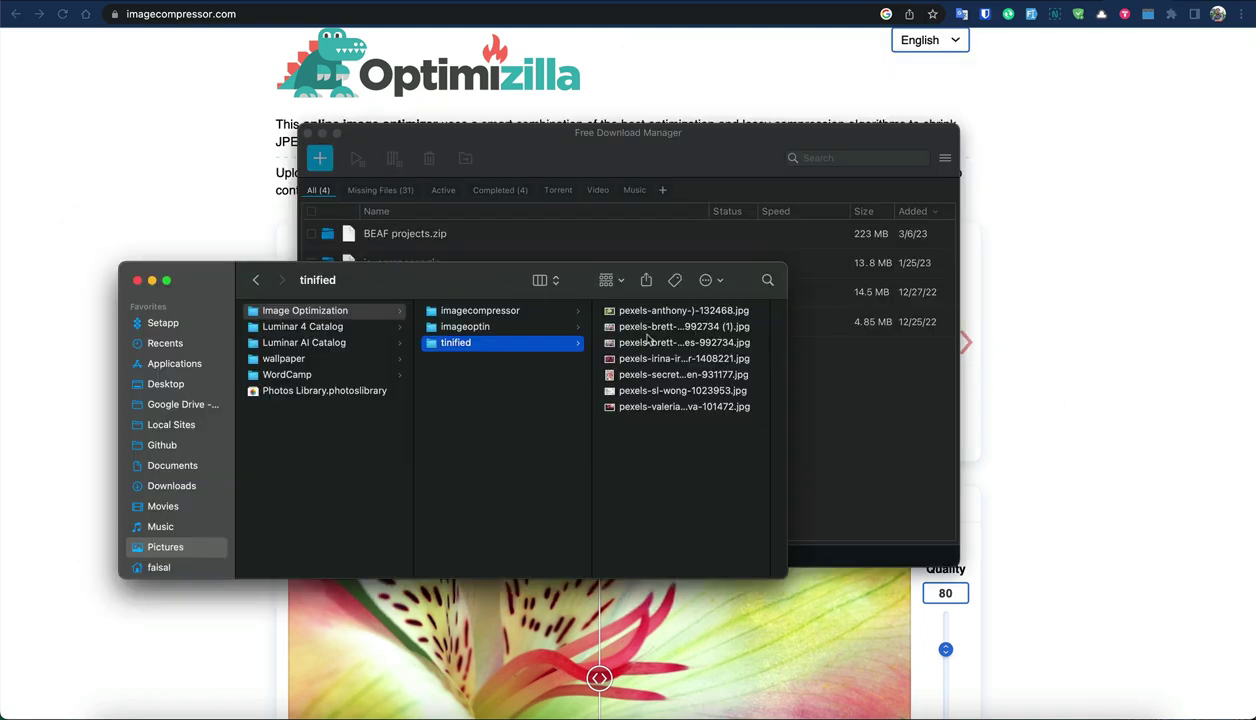
Step: Rename the tinified folder as tinypng
{"action": "key", "text": "Return"}
{"action": "type", "text": "tinypng"}
{"action": "key", "text": "Return"}
Step: Compare the total file sizes of the seven photos in the tinypng, imageoptin and imagecompressor folders
{"action": "left_click", "coordinate": [650, 312]}
{"action": "left_click", "coordinate": [596, 406], "text": "shift"}
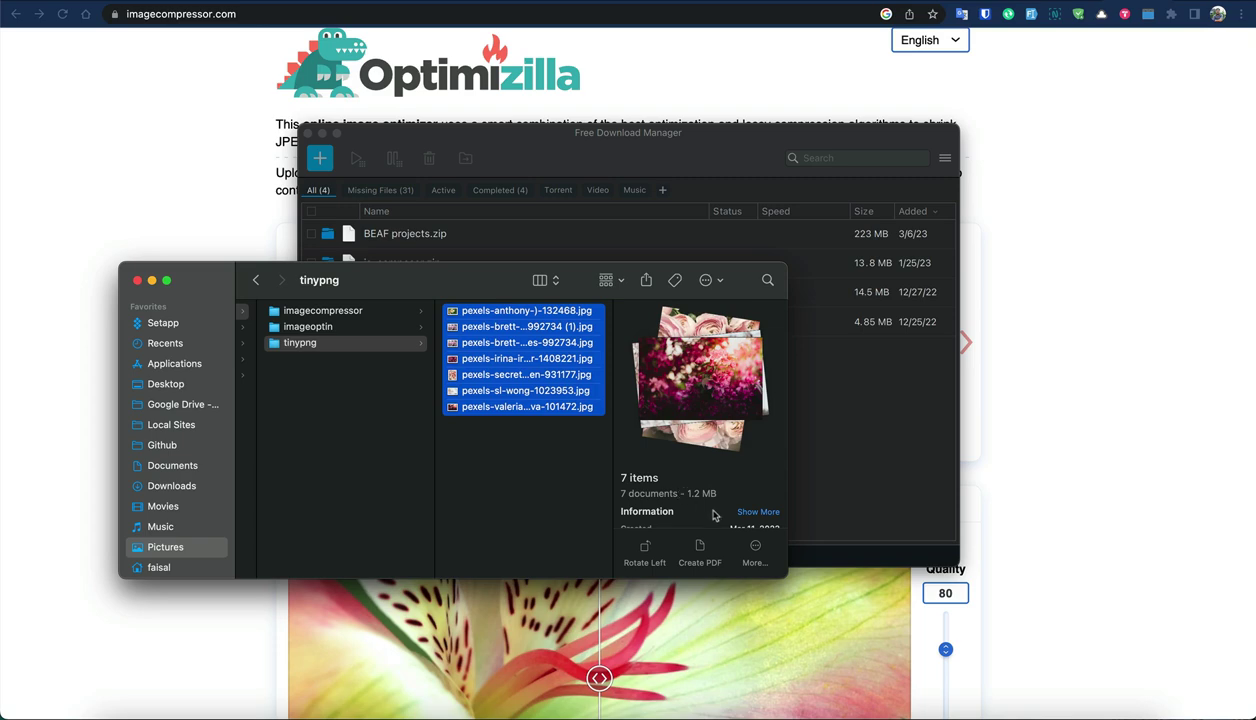
{"action": "left_click", "coordinate": [320, 327]}
{"action": "left_click", "coordinate": [517, 312]}
{"action": "left_click", "coordinate": [537, 410], "text": "shift"}
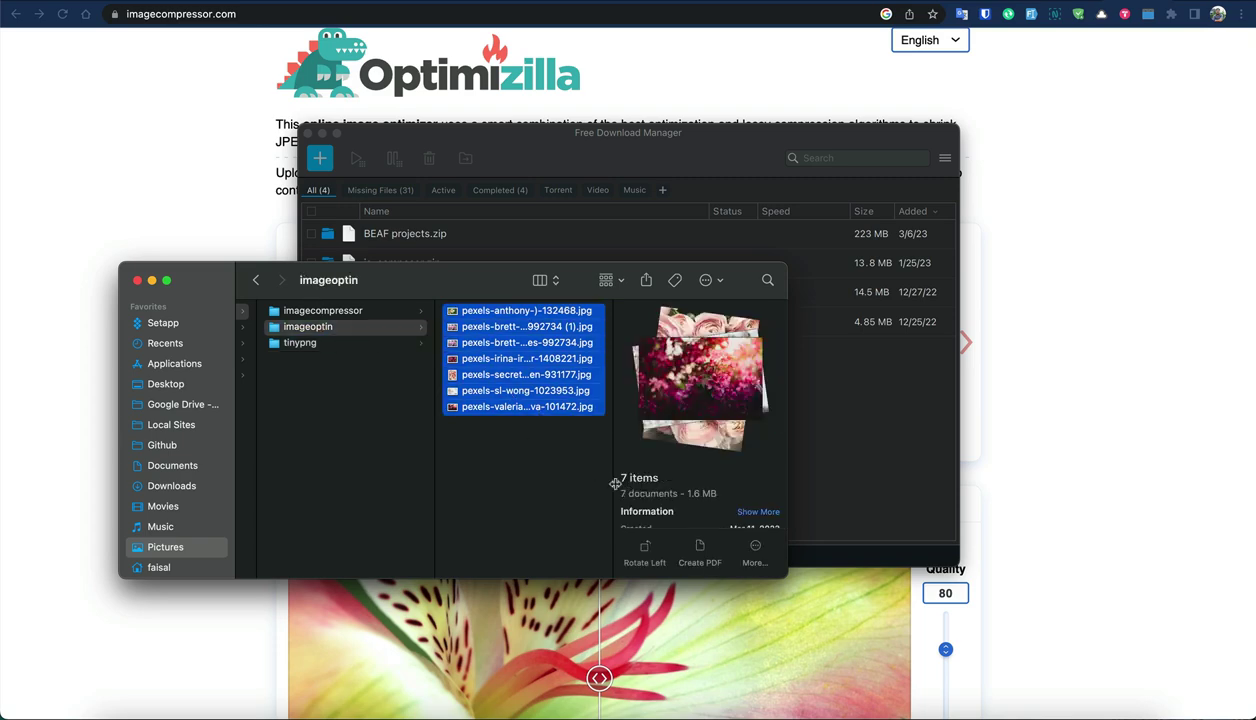
{"action": "left_click", "coordinate": [336, 312]}
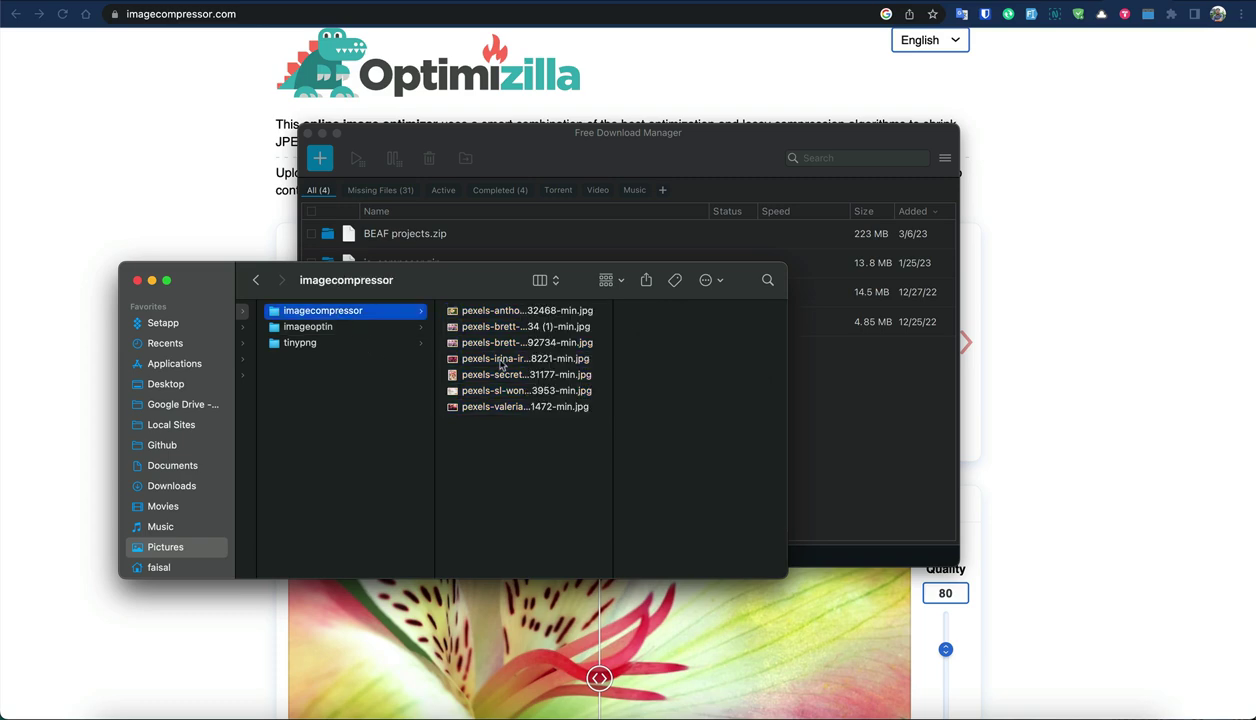
{"action": "left_click", "coordinate": [540, 326]}
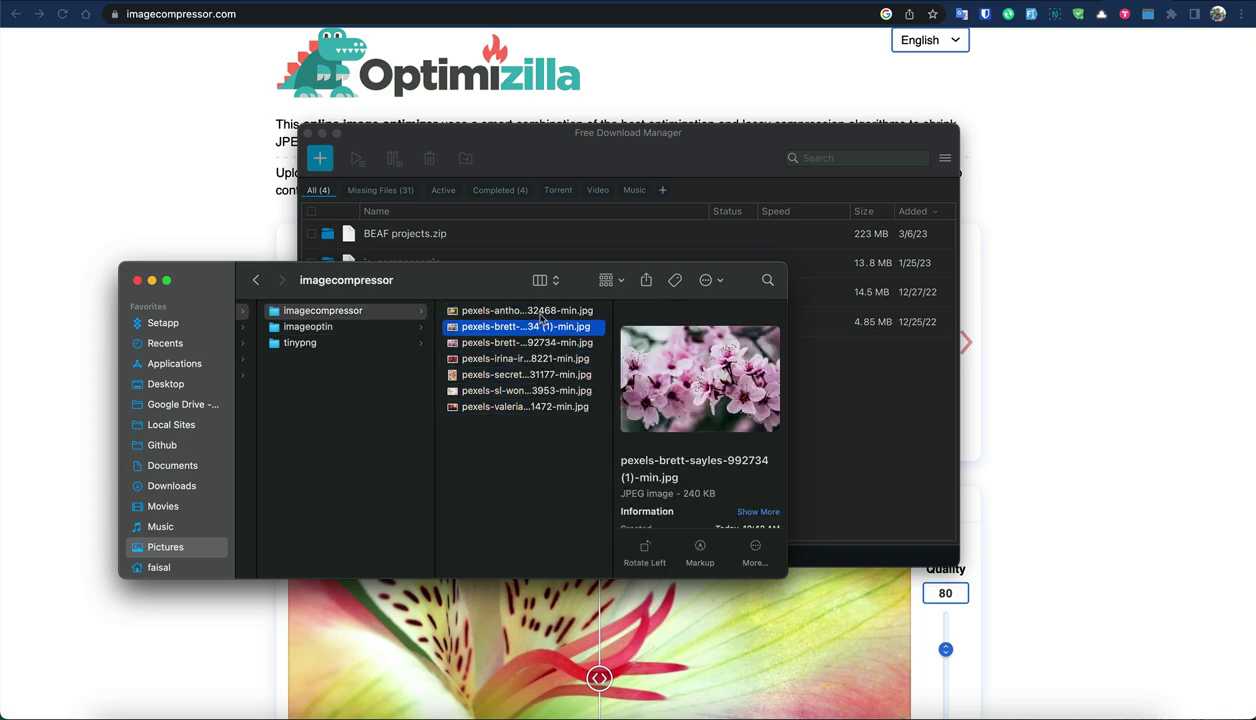
{"action": "left_click", "coordinate": [540, 312]}
{"action": "left_click", "coordinate": [552, 408], "text": "shift"}
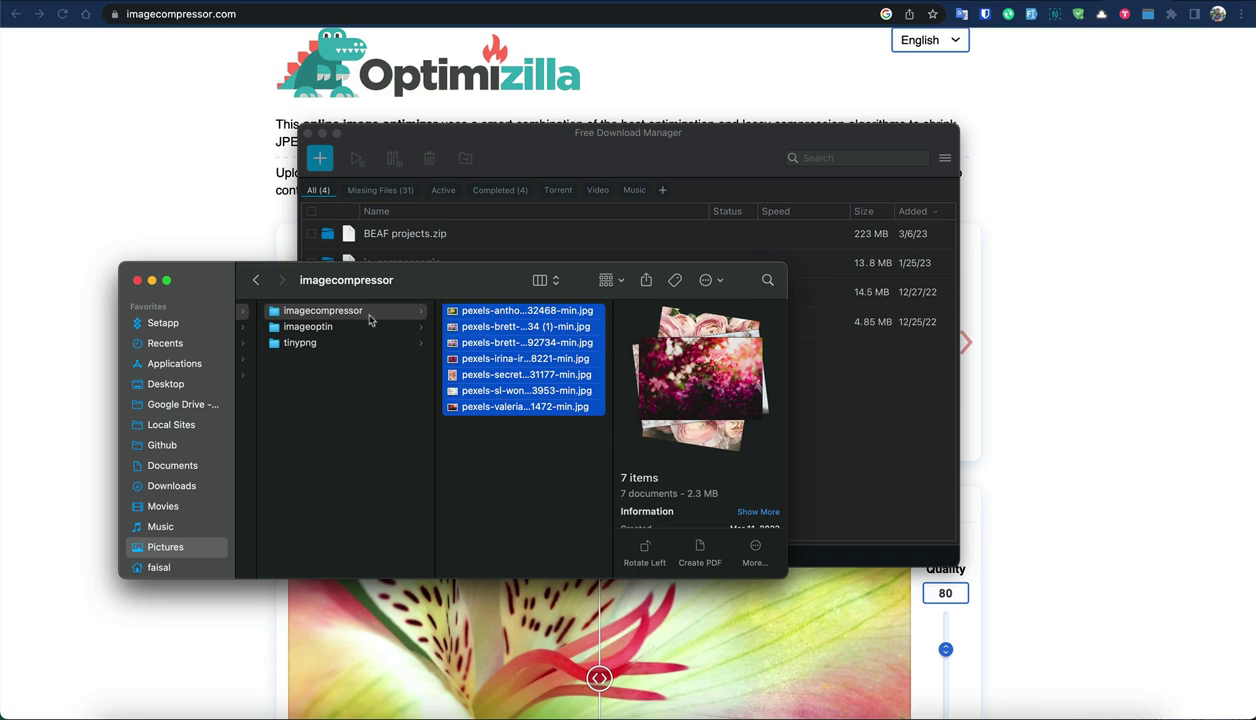
Step: Rename the imagecompressor folder as 3. imagecompressor
{"action": "left_click", "coordinate": [326, 312]}
{"action": "key", "text": "Return"}
{"action": "key", "text": "Left"}
{"action": "type", "text": "3."}
{"action": "key", "text": "Return"}
Step: Rename the imageoptin folder as 2. imageoptin
{"action": "left_click", "coordinate": [312, 328]}
{"action": "key", "text": "Return"}
{"action": "key", "text": "Left"}
{"action": "type", "text": "2."}
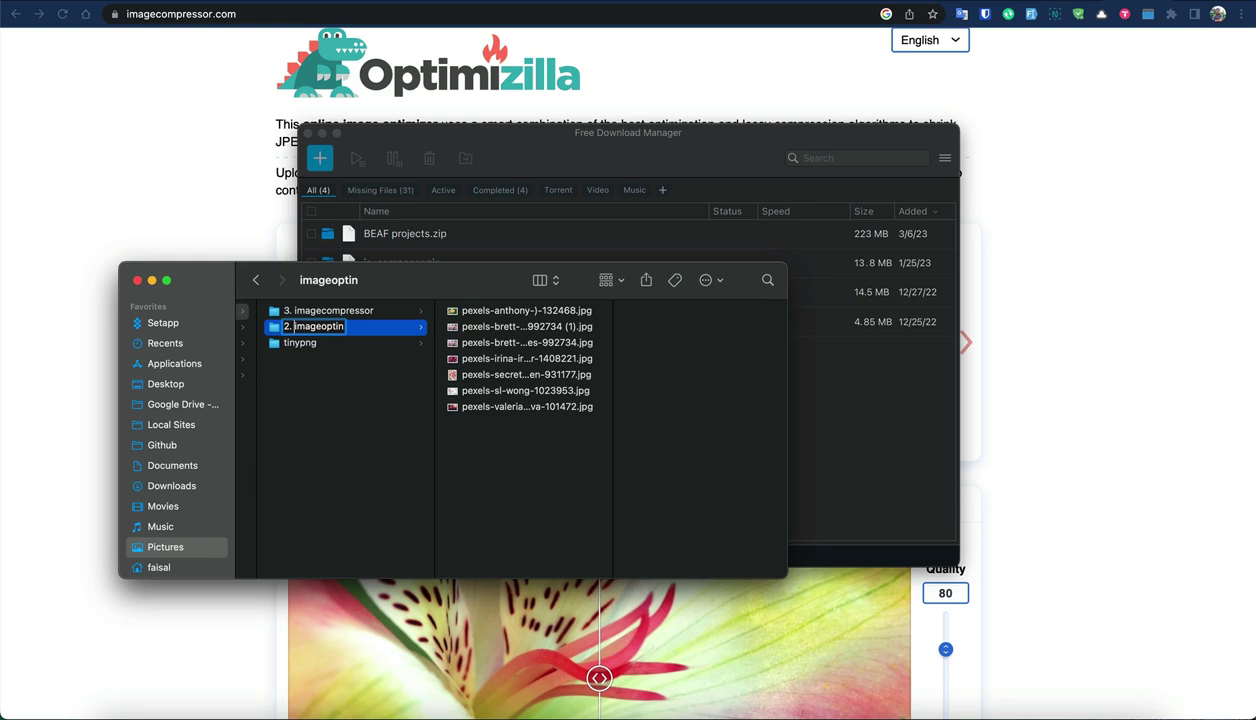
{"action": "key", "text": "Return"}
Step: Rename the tinypng folder as 1. tinypng
{"action": "left_click", "coordinate": [351, 345]}
{"action": "key", "text": "Return"}
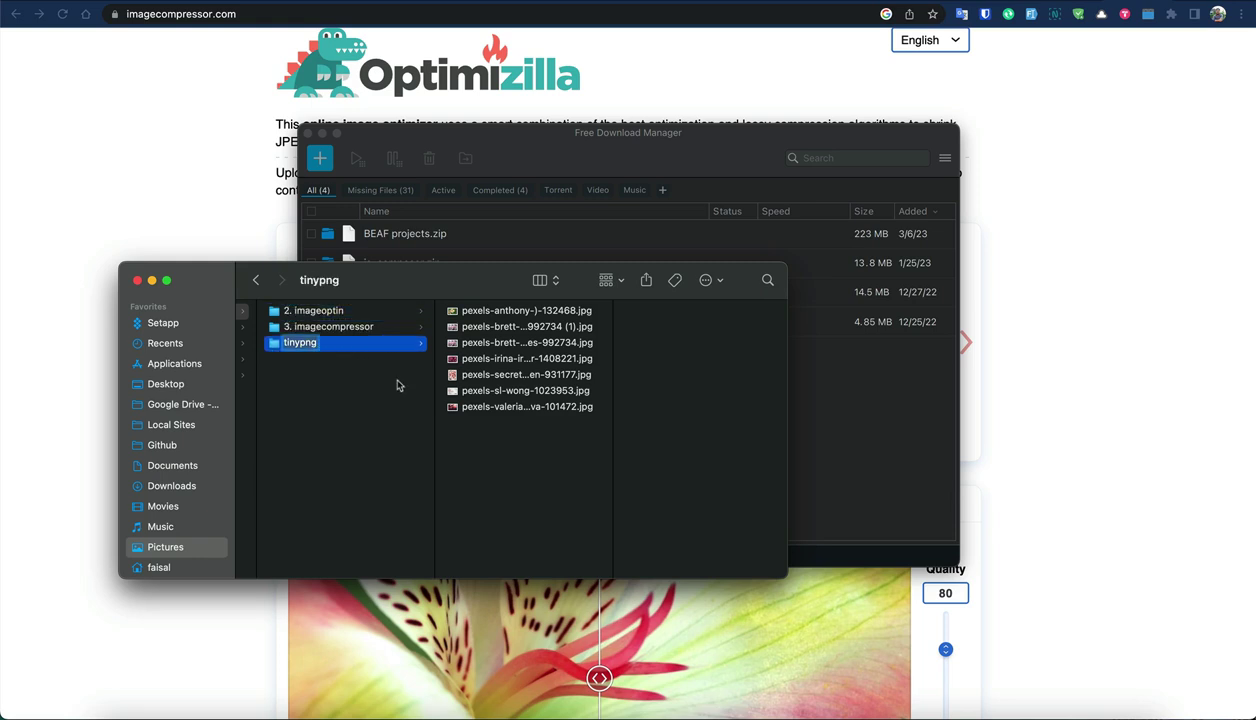
{"action": "type", "text": "1."}
{"action": "key", "text": "Return"}
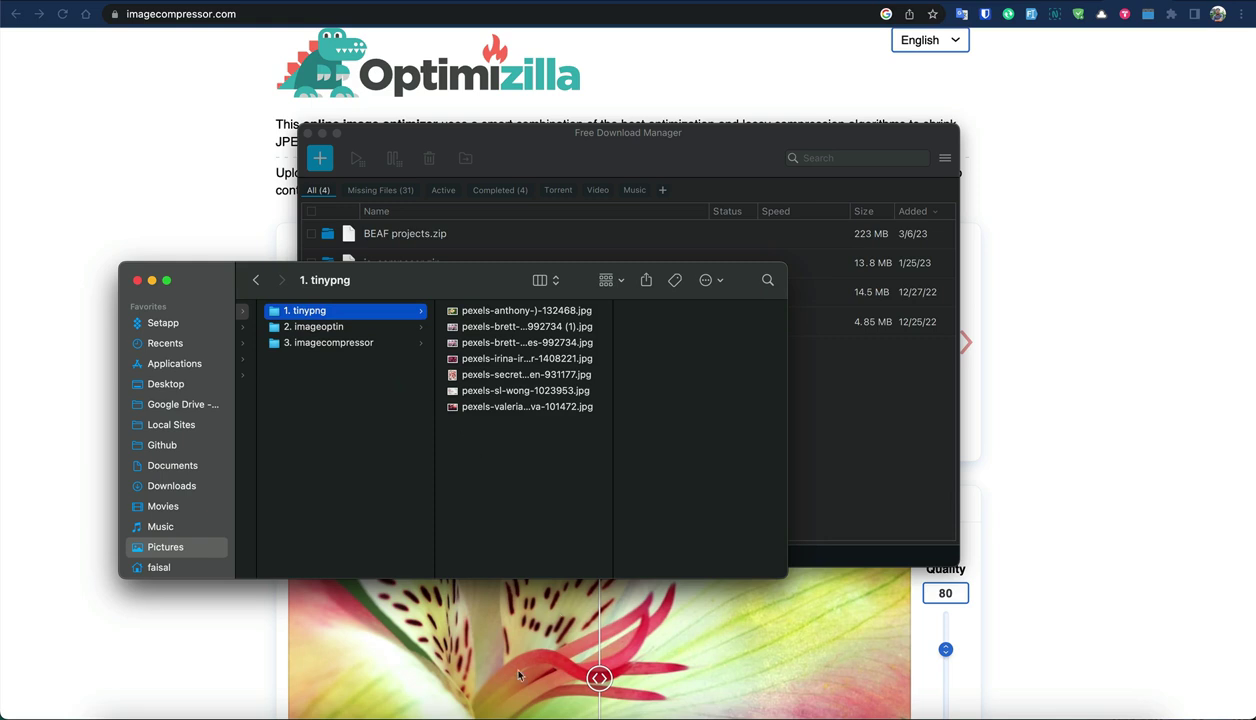
Step: Lower ImageOptim's lossy quality settings to about 75% for JPEG and 70% for both PNG and GIF
{"action": "left_click", "coordinate": [387, 703]}
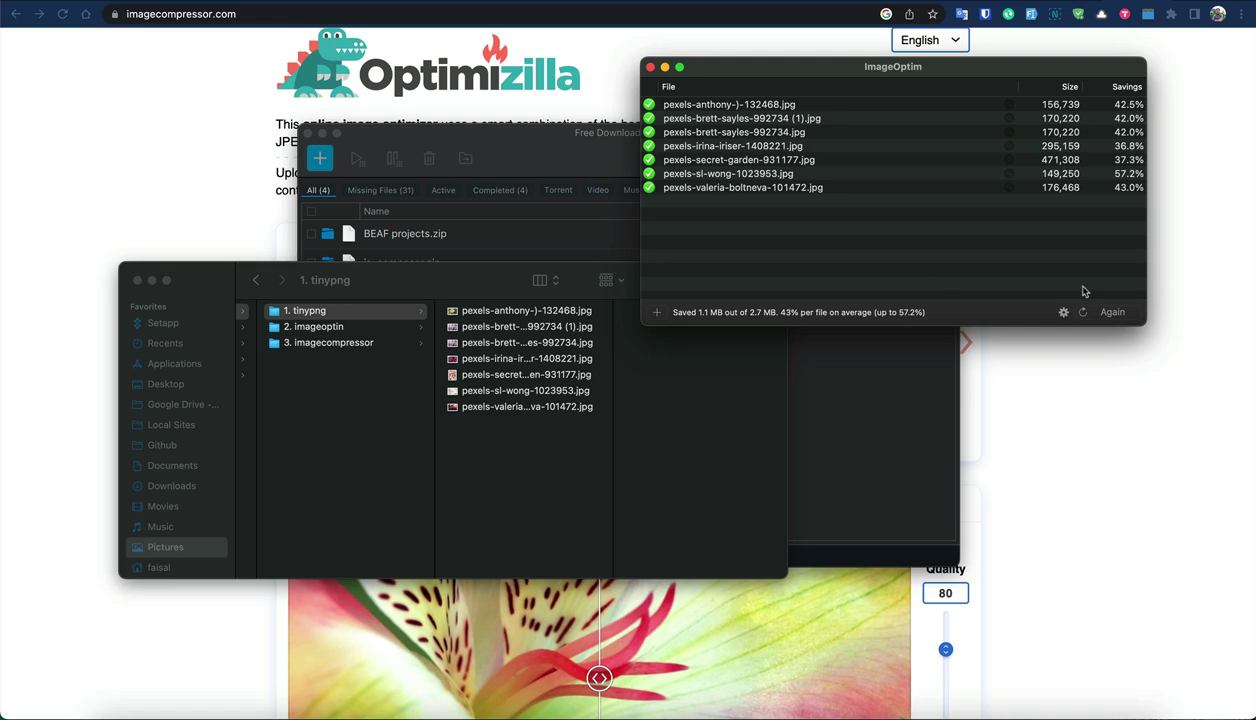
{"action": "left_click", "coordinate": [65, 6]}
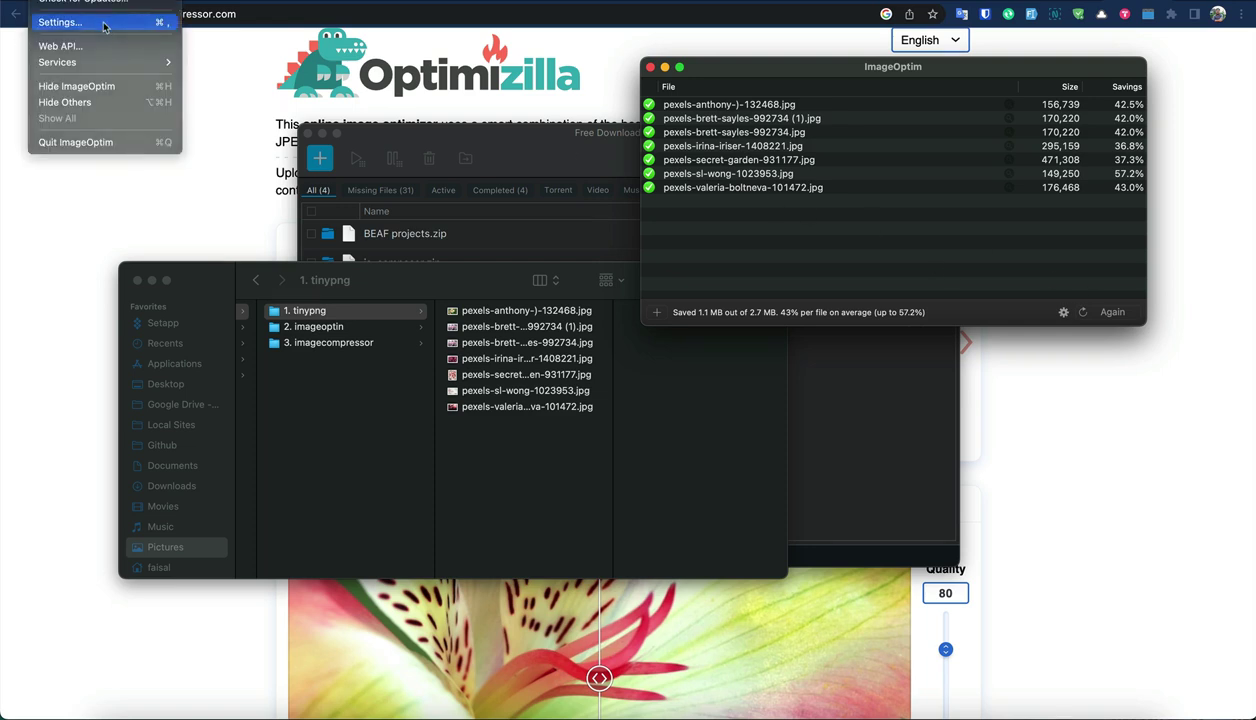
{"action": "left_click", "coordinate": [108, 24]}
{"action": "left_click_drag", "start_coordinate": [474, 80], "coordinate": [437, 82]}
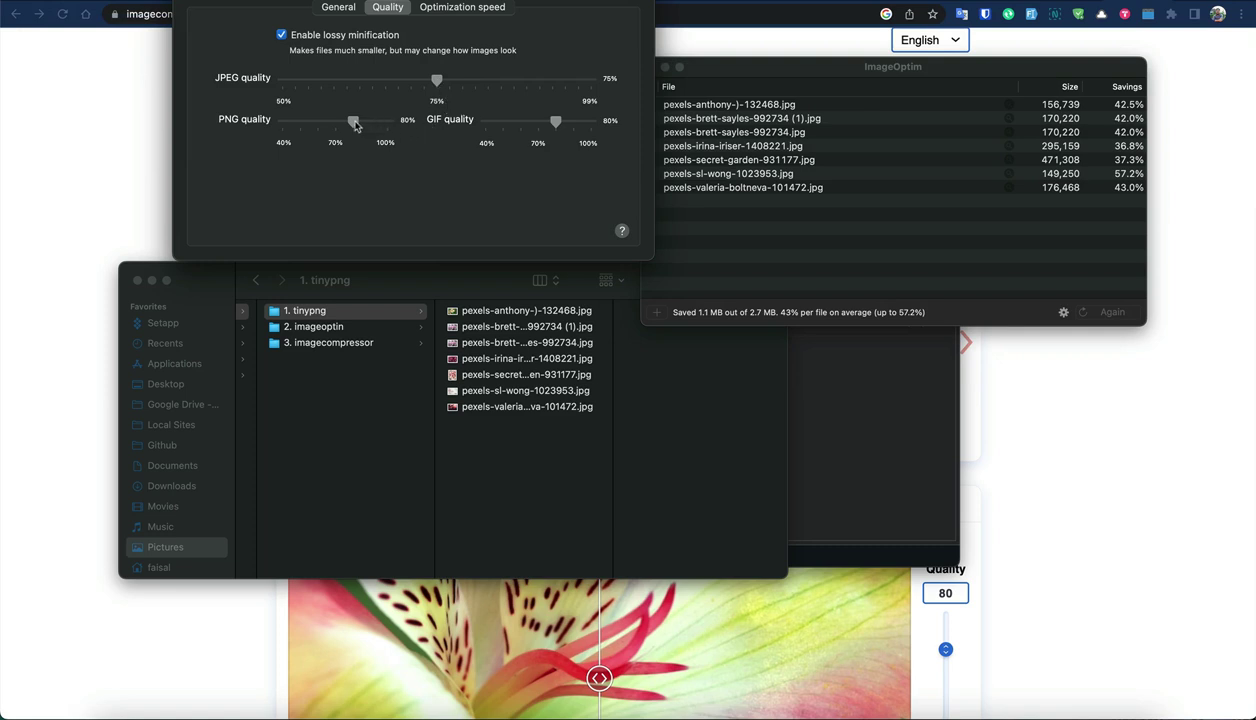
{"action": "left_click_drag", "start_coordinate": [353, 122], "coordinate": [335, 122]}
{"action": "left_click_drag", "start_coordinate": [557, 122], "coordinate": [538, 122]}
{"action": "key", "text": "super+w"}
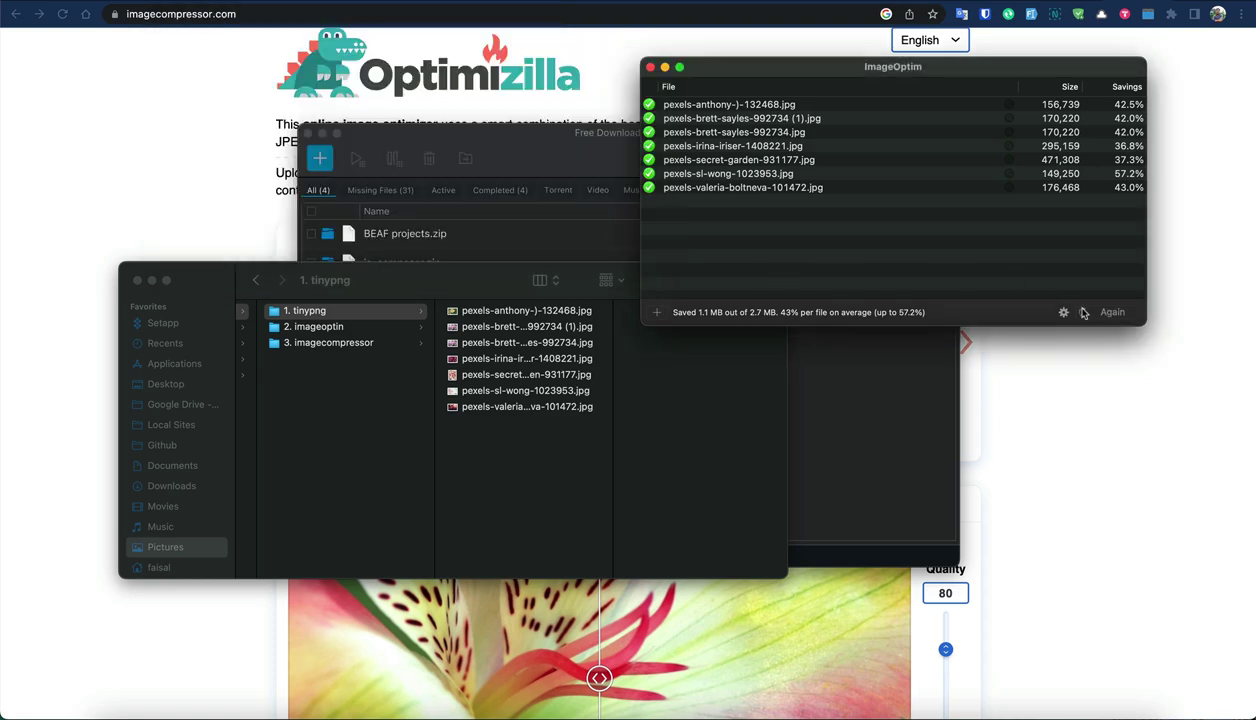
Step: Reopen ImageOptim with an empty list, optimize all seven photos from the 2. imageoptin folder again, and quit it
{"action": "key", "text": "super+w"}
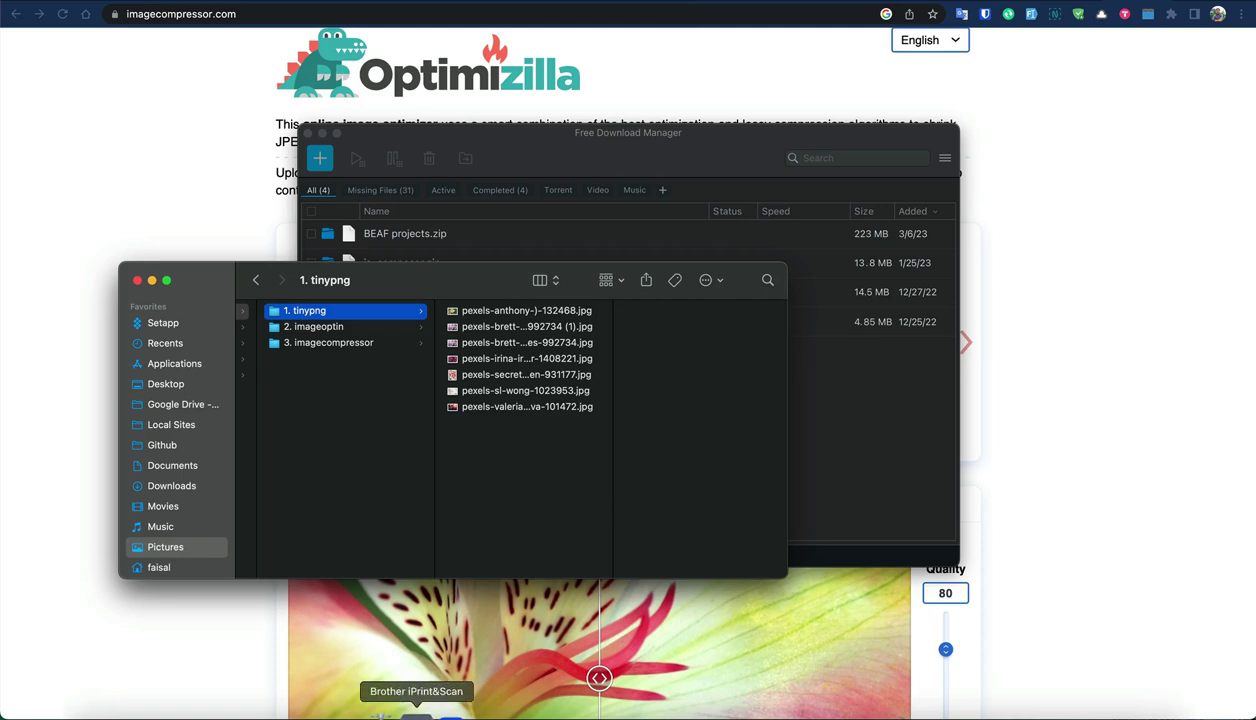
{"action": "left_click", "coordinate": [384, 710]}
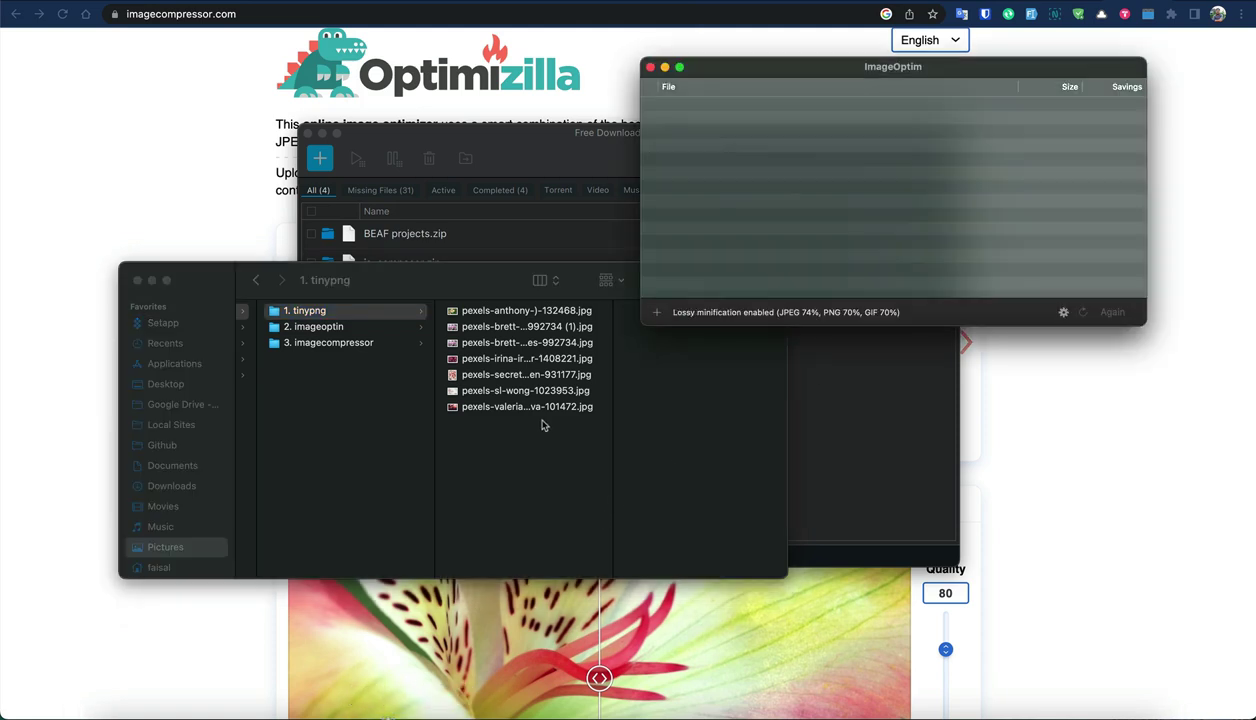
{"action": "left_click", "coordinate": [352, 328]}
{"action": "left_click", "coordinate": [538, 350]}
{"action": "key", "text": "super+a"}
{"action": "left_click_drag", "start_coordinate": [550, 350], "coordinate": [835, 212]}
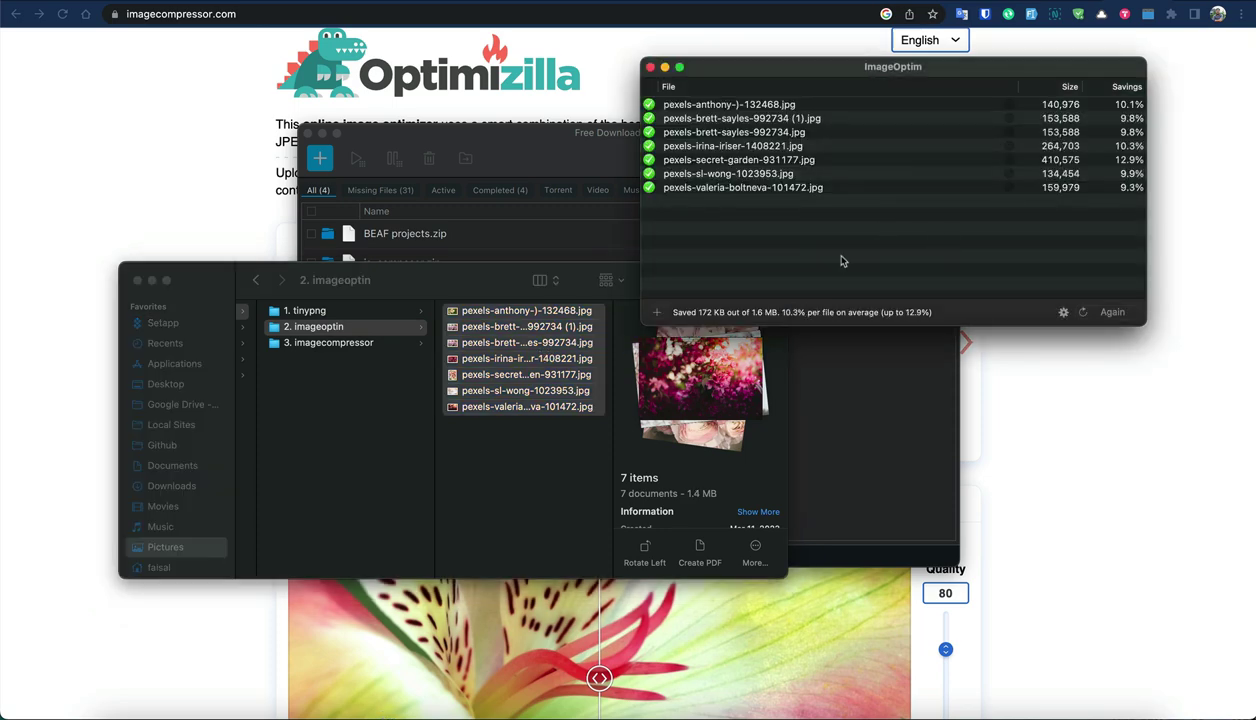
{"action": "key", "text": "super+q"}
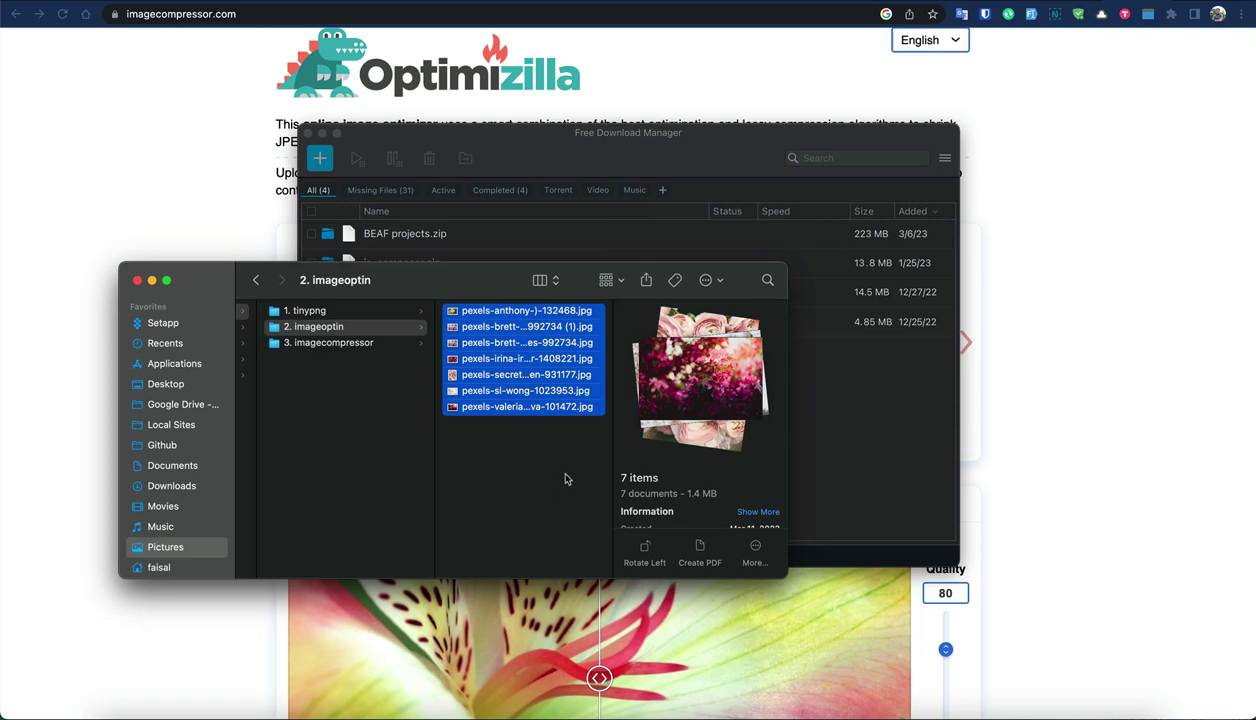
Step: Check the total size of the photos in 1. tinypng and the size of the first photo in 2. imageoptin
{"action": "left_click", "coordinate": [322, 312]}
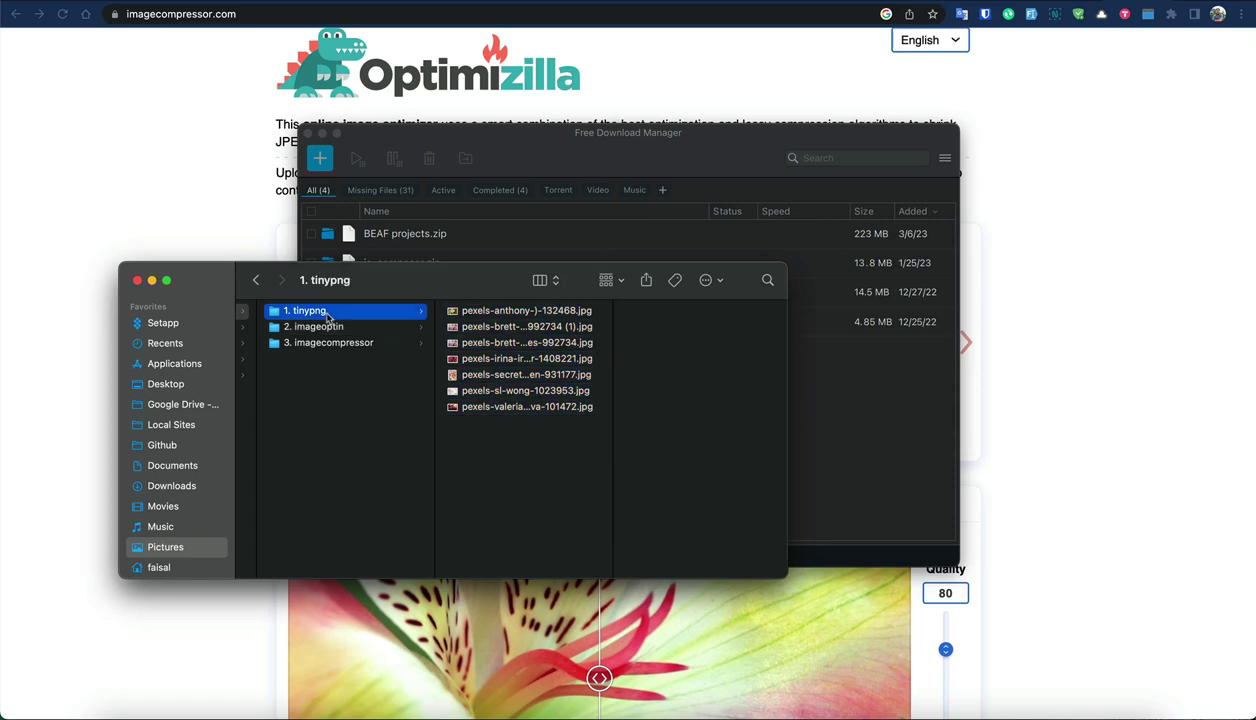
{"action": "left_click", "coordinate": [510, 318]}
{"action": "left_click", "coordinate": [532, 406], "text": "shift"}
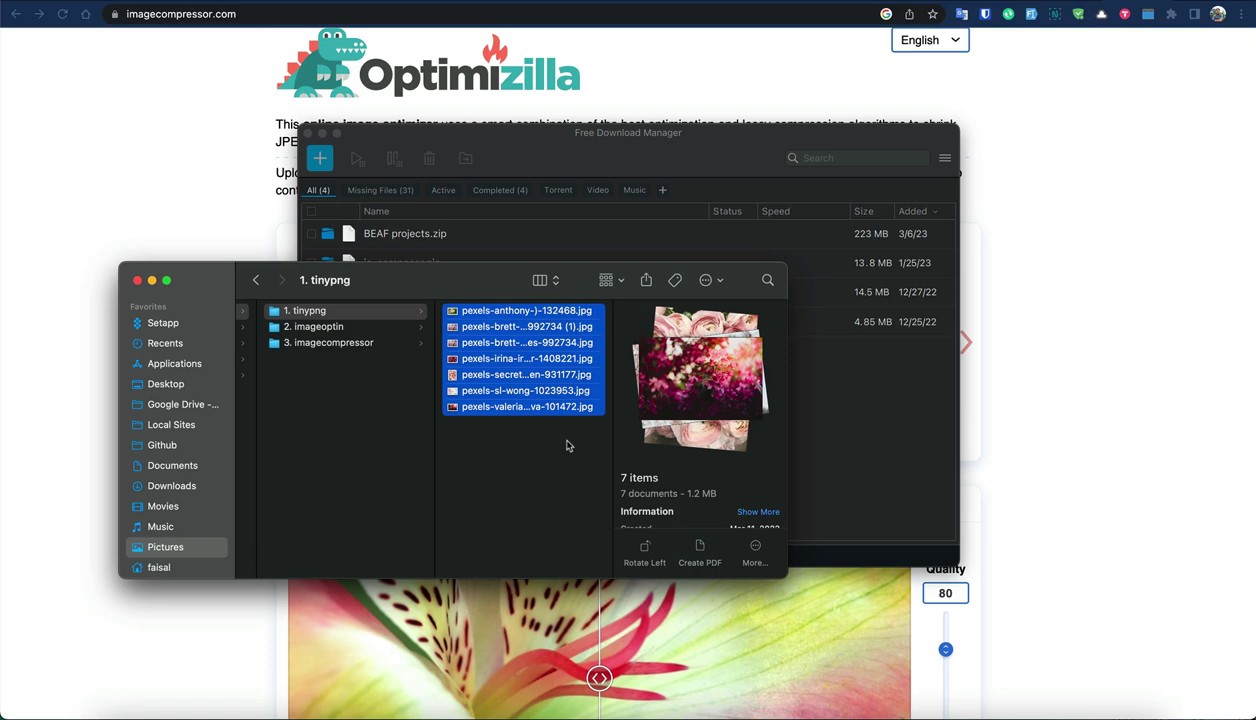
{"action": "left_click", "coordinate": [322, 327]}
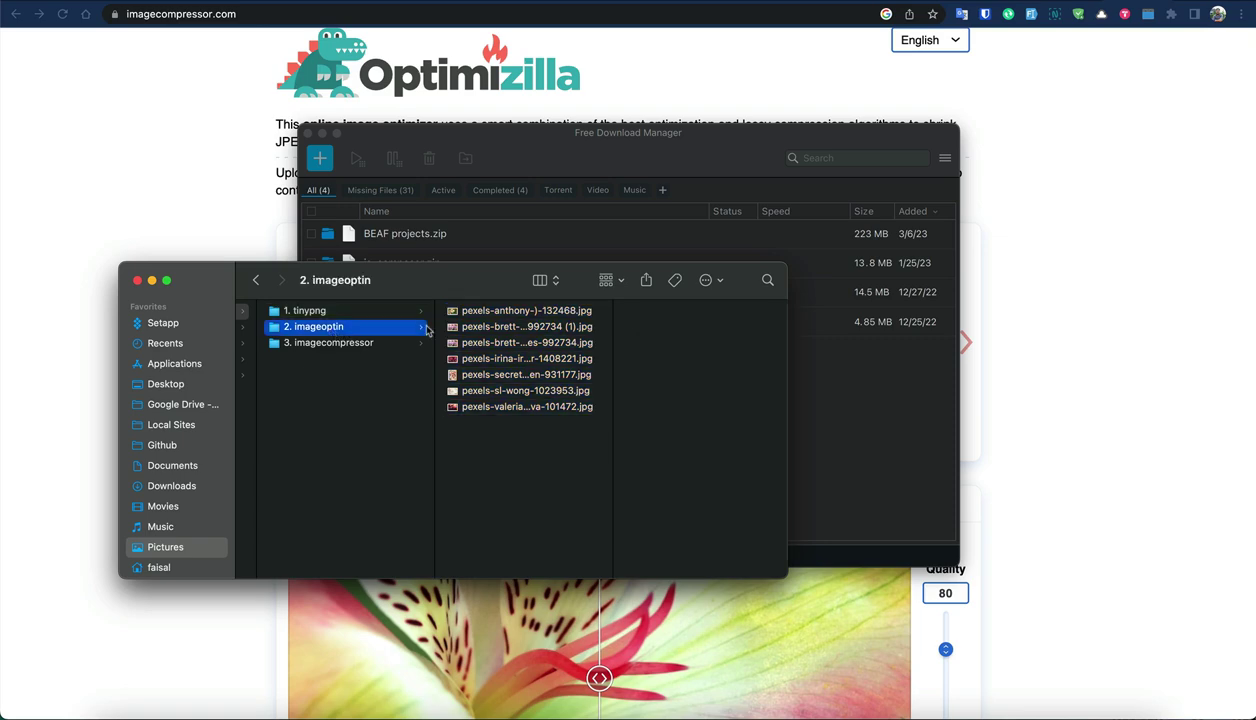
{"action": "left_click", "coordinate": [486, 316]}
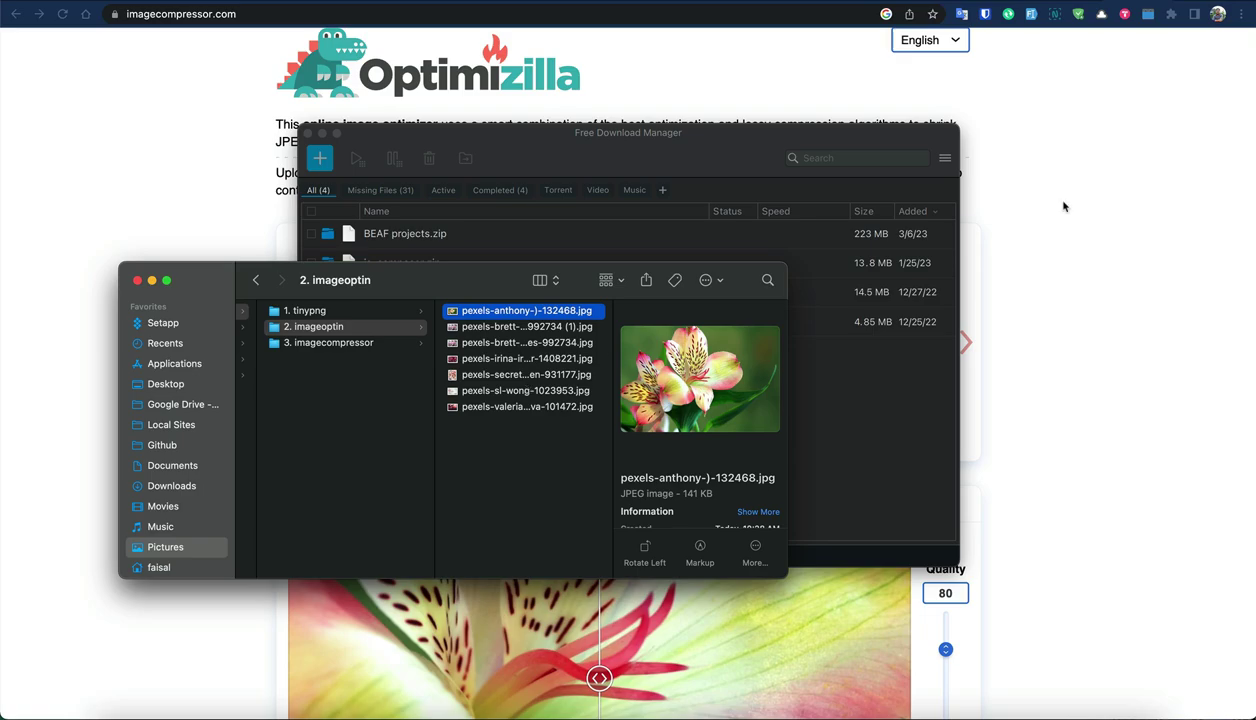
Step: Switch to the TinyPNG page in Chrome and review its compression results and service description
{"action": "left_click", "coordinate": [1064, 114]}
{"action": "key", "text": "ctrl+Tab"}
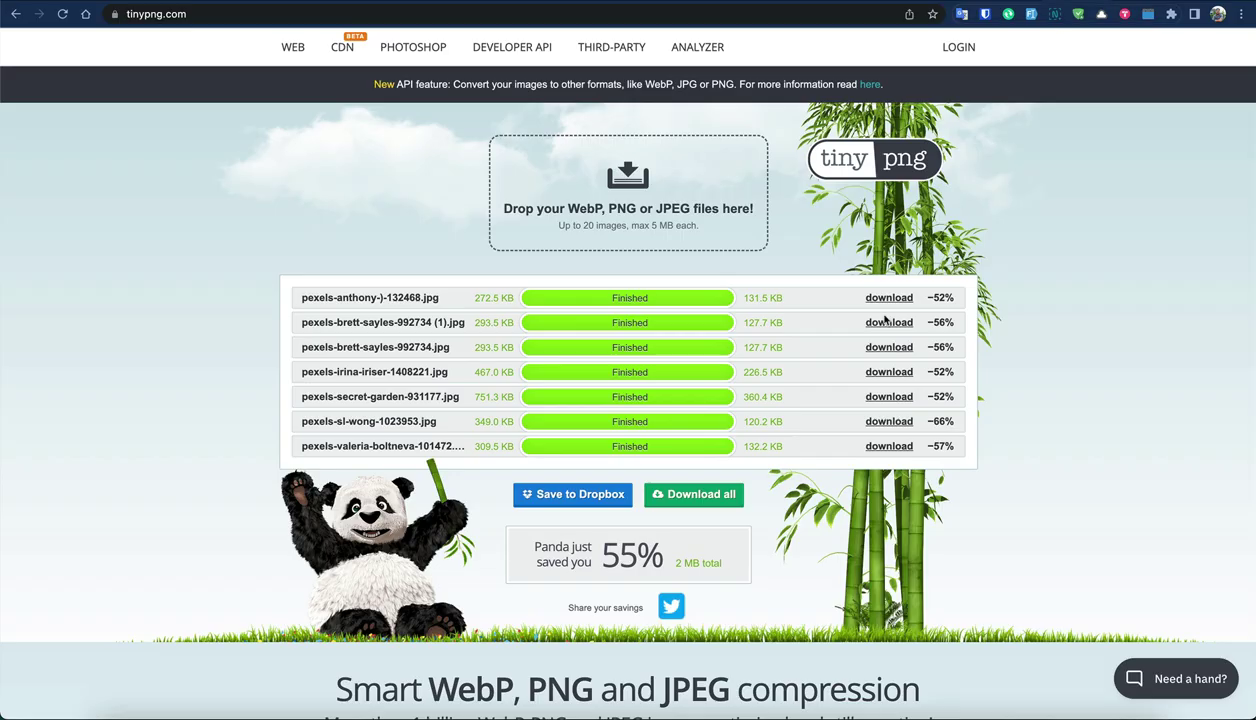
{"action": "scroll", "coordinate": [985, 306], "scroll_direction": "down", "scroll_amount": 5}
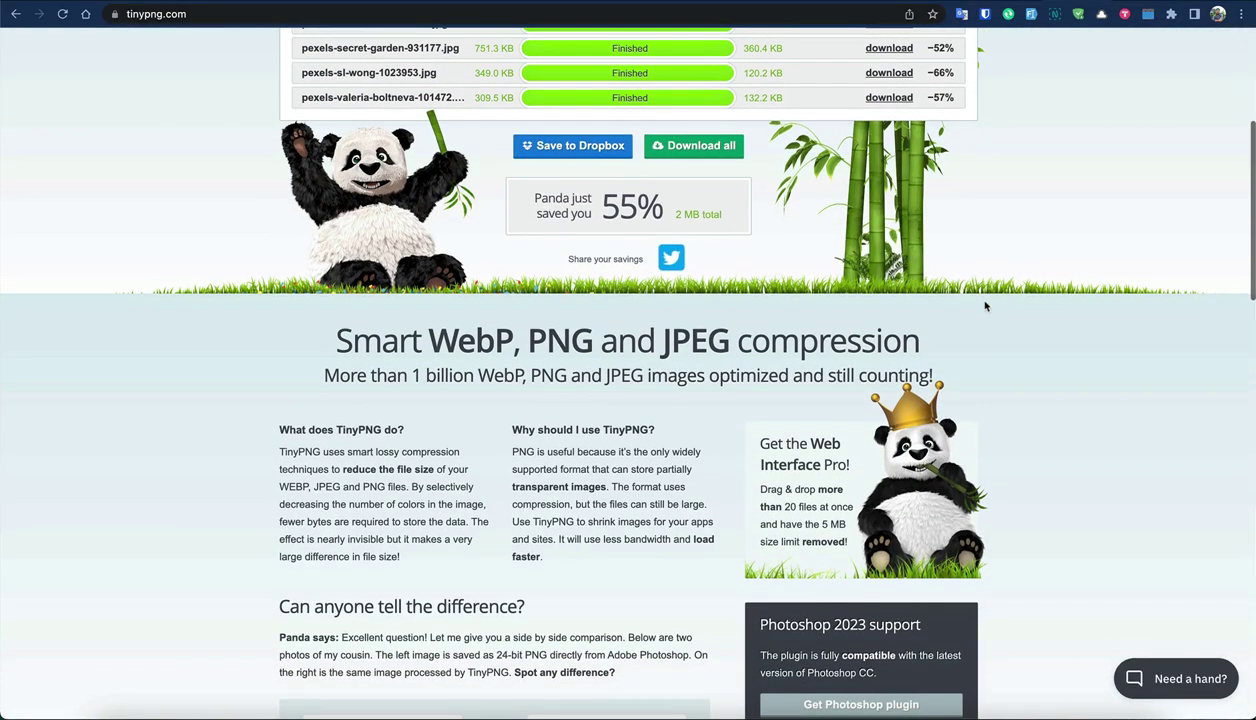
{"action": "scroll", "coordinate": [985, 306], "scroll_direction": "up", "scroll_amount": 5}
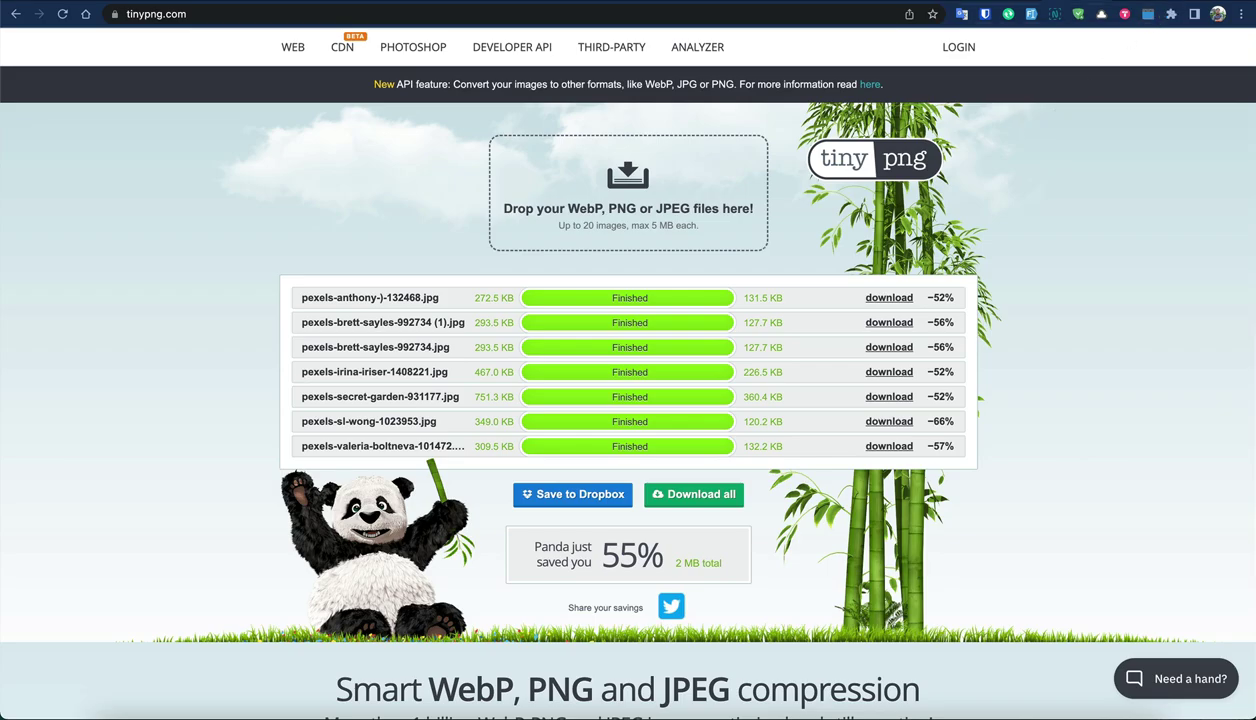
Step: Search Google for image optimization in a new browser tab
{"action": "key", "text": "ctrl+t"}
{"action": "type", "text": "op"}
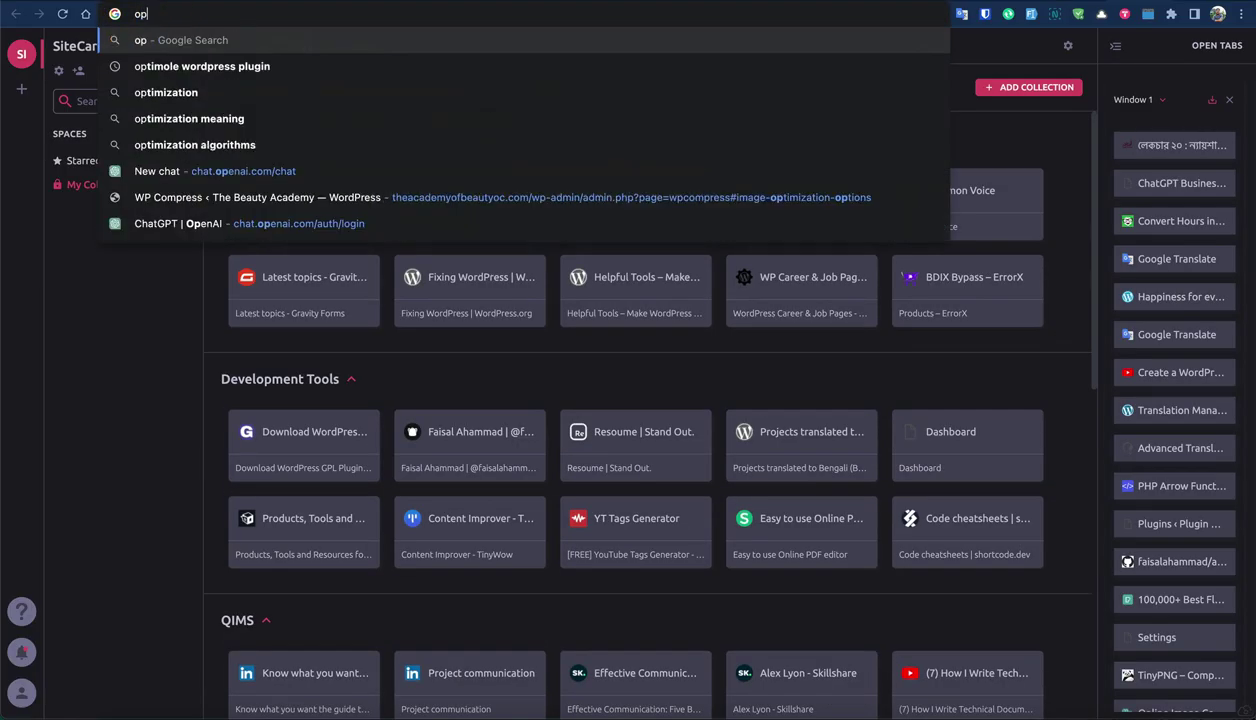
{"action": "key", "text": "BackSpace"}
{"action": "key", "text": "BackSpace"}
{"action": "type", "text": "image"}
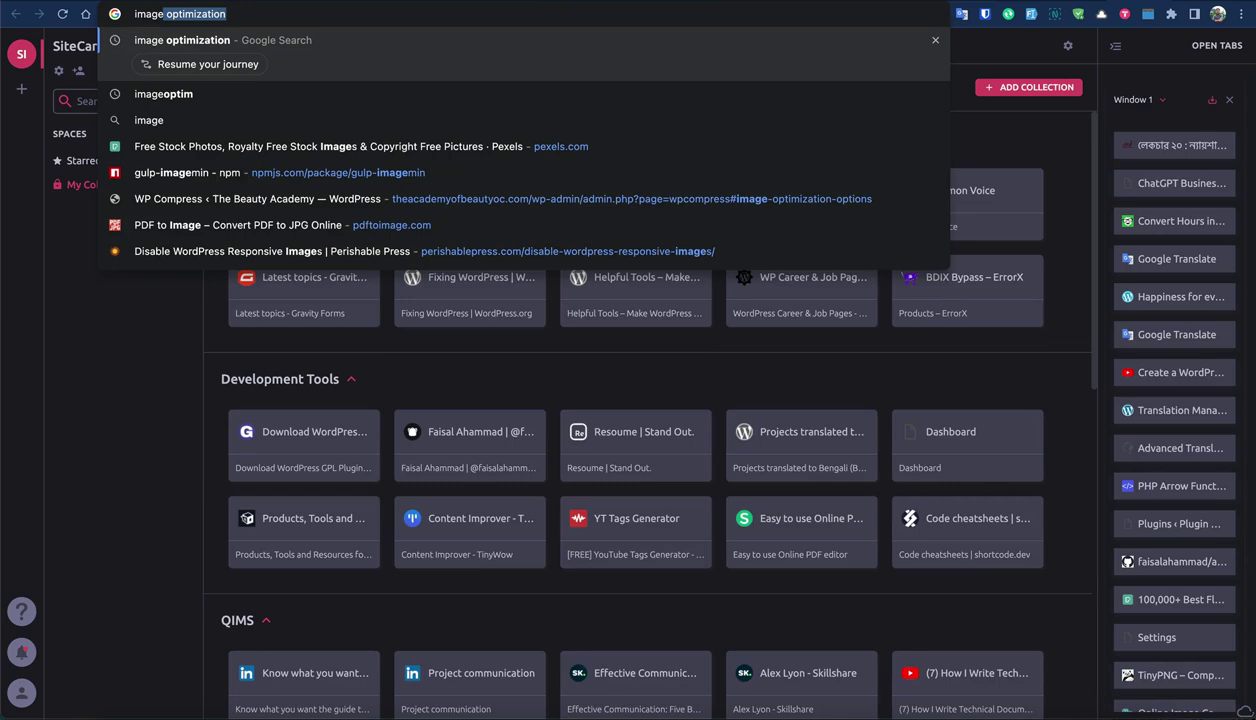
{"action": "type", "text": " optim"}
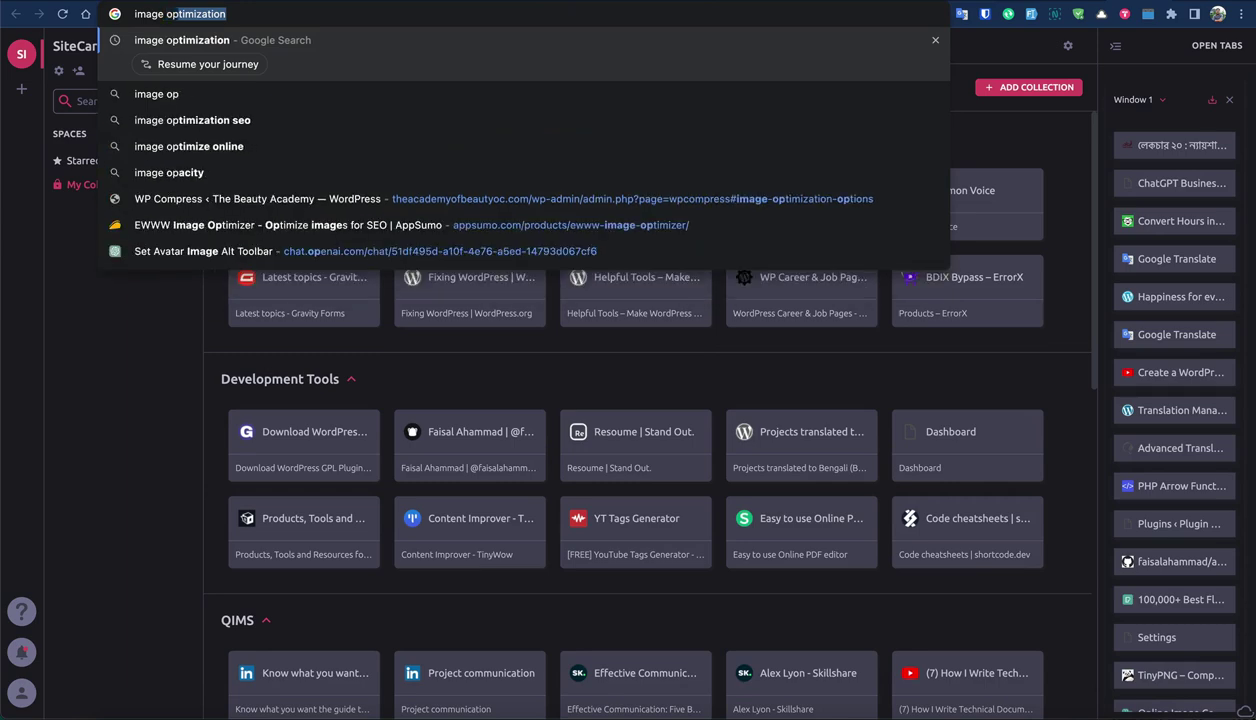
{"action": "key", "text": "Return"}
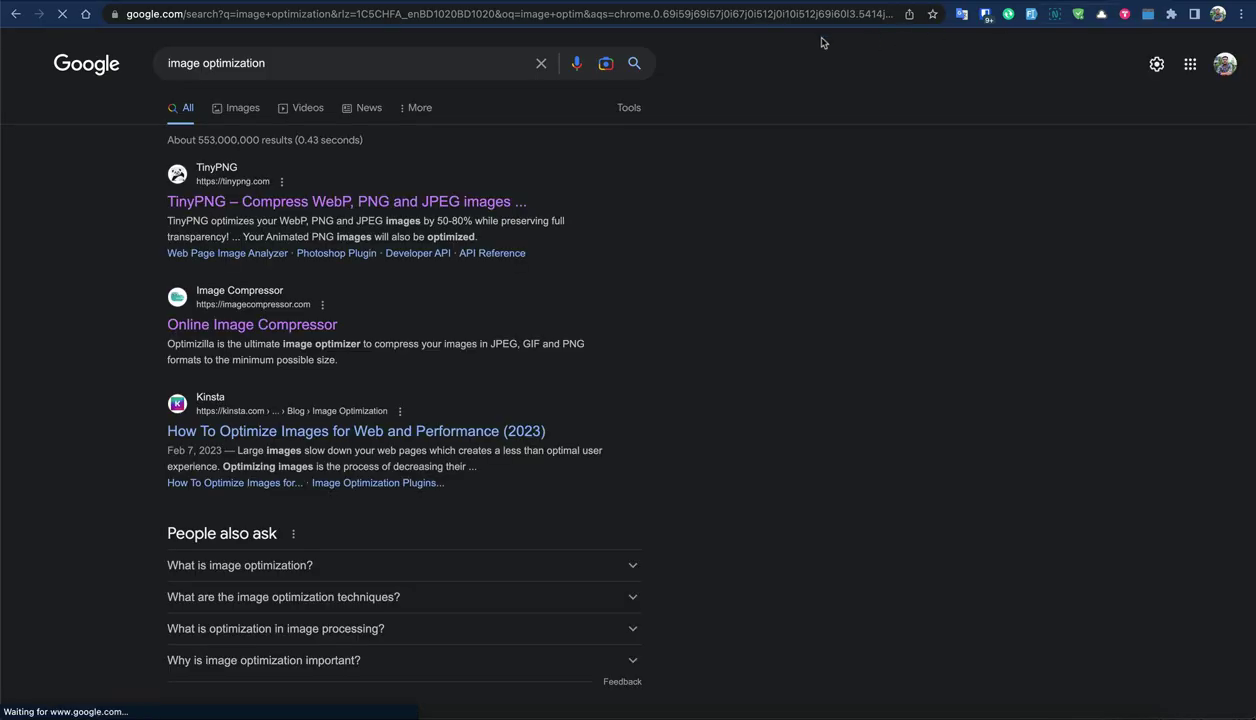
Step: Revise the Google query to find ImageOptim and open its Mac app page at imageoptim.com/mac
{"action": "left_click", "coordinate": [355, 72]}
{"action": "key", "text": "BackSpace"}
{"action": "key", "text": "BackSpace"}
{"action": "key", "text": "BackSpace"}
{"action": "key", "text": "BackSpace"}
{"action": "key", "text": "BackSpace"}
{"action": "key", "text": "BackSpace"}
{"action": "key", "text": "BackSpace"}
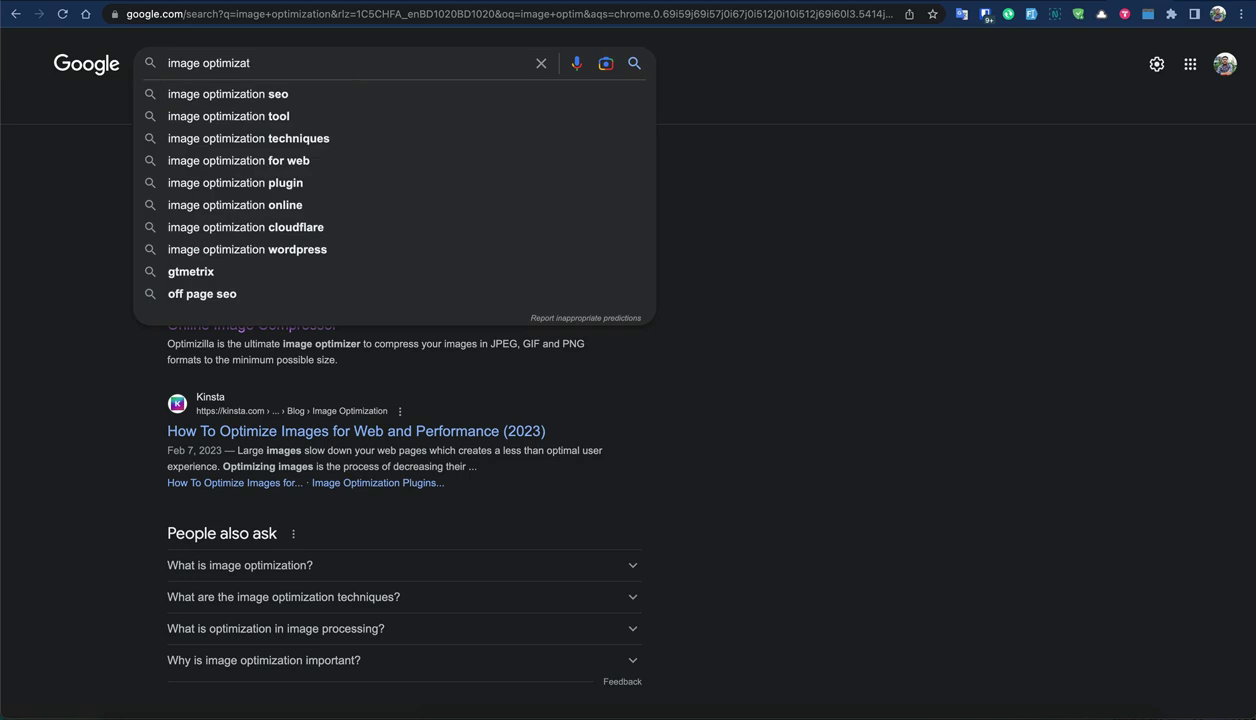
{"action": "key", "text": "Return"}
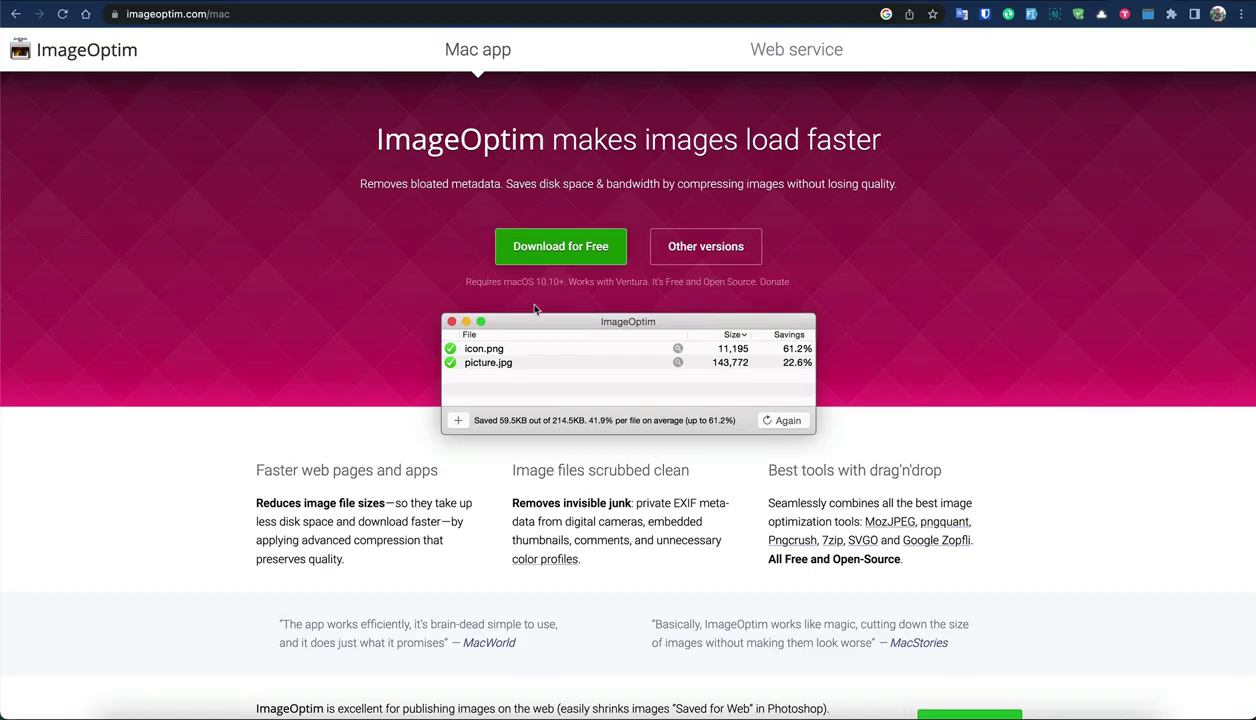
Step: Open ImageOptim's other versions page and examine the alternatives listed for older Macs, Linux and Windows
{"action": "scroll", "coordinate": [640, 230], "scroll_direction": "down", "scroll_amount": 3}
{"action": "left_click", "coordinate": [684, 160]}
{"action": "scroll", "coordinate": [686, 370], "scroll_direction": "down", "scroll_amount": 3}
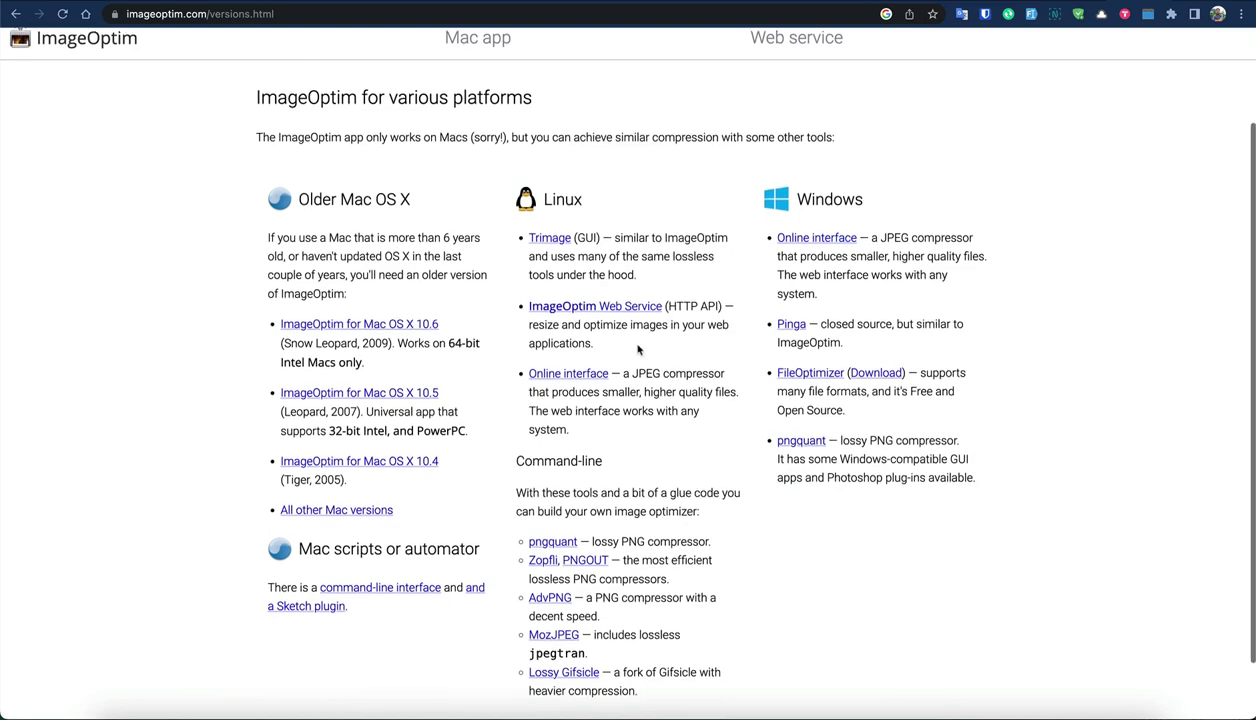
{"action": "scroll", "coordinate": [638, 349], "scroll_direction": "down", "scroll_amount": 2}
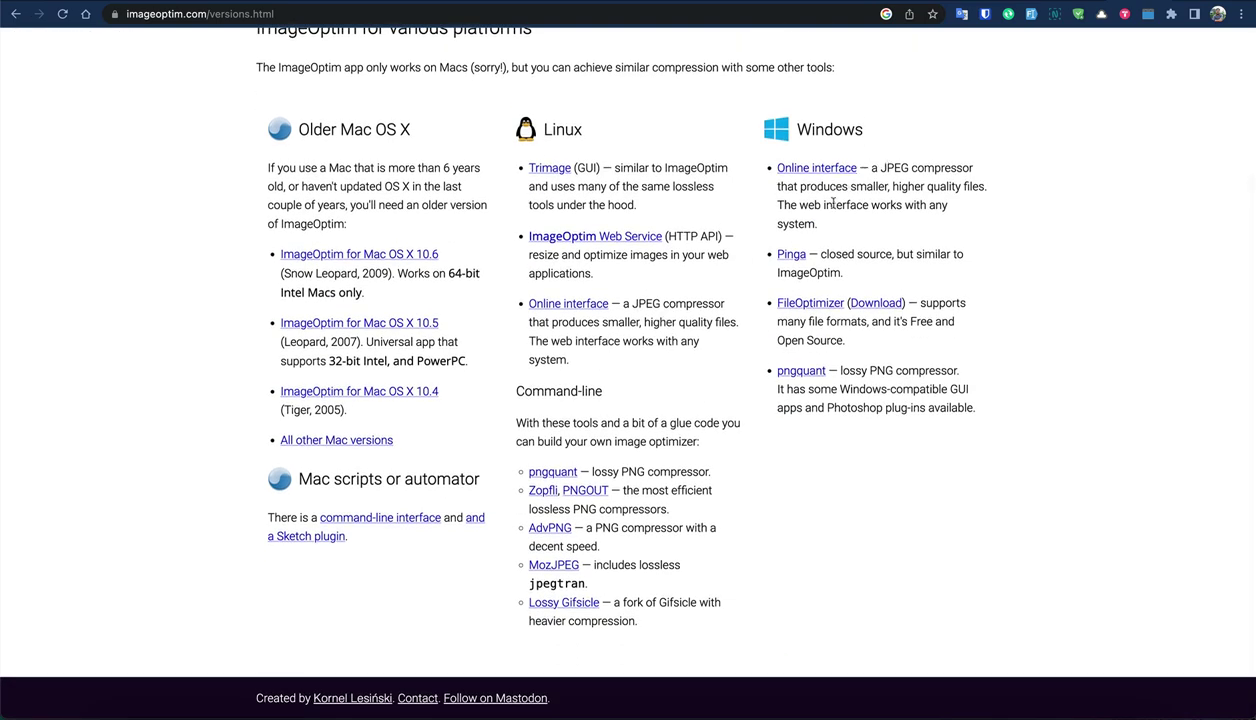